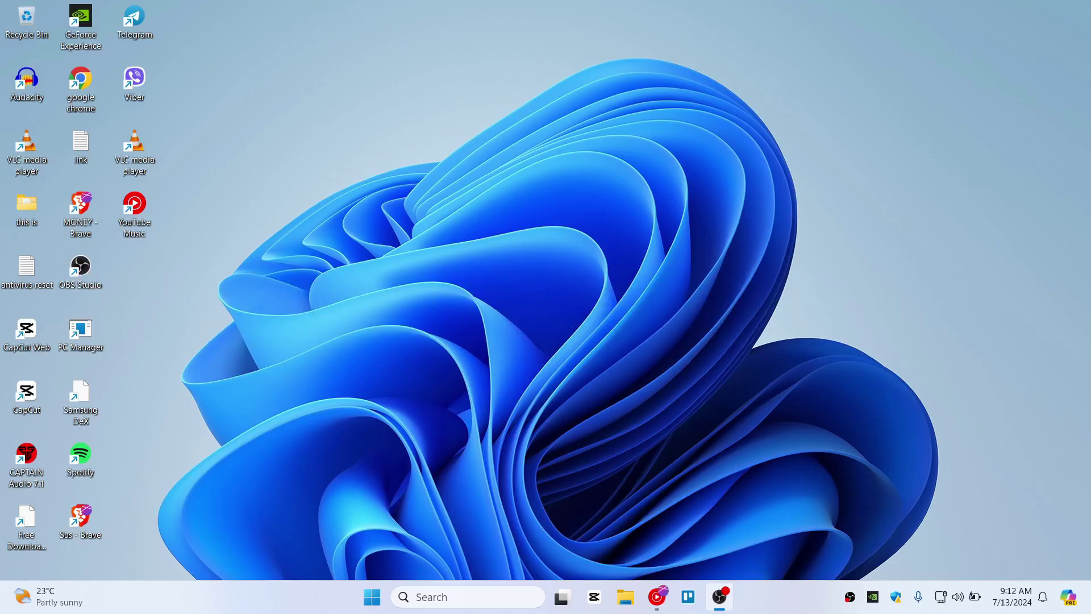
- Launch Brave and load facebook.com
double_click(80, 520)
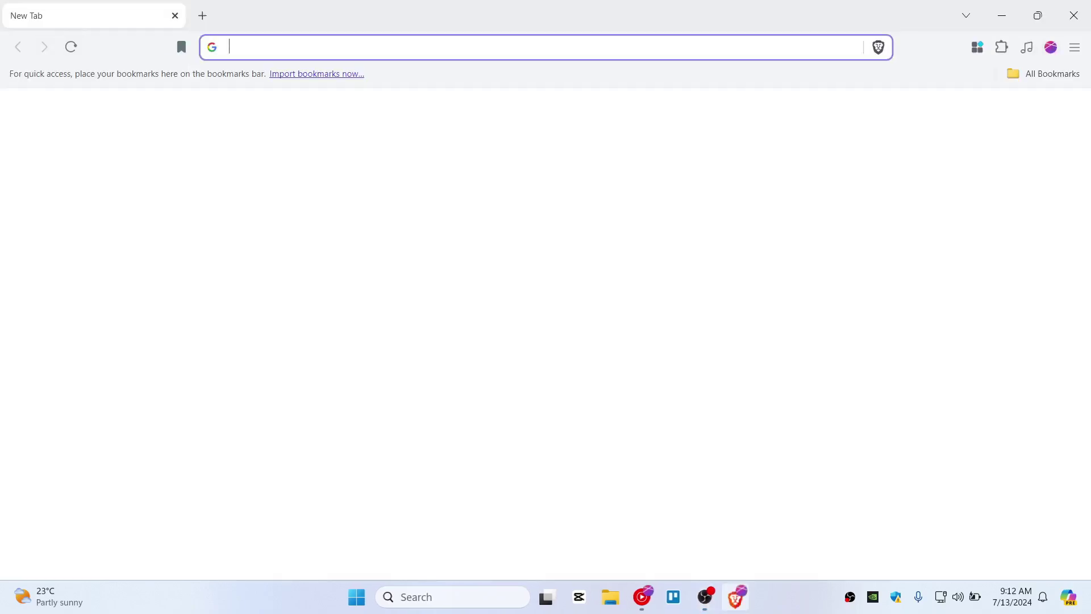
text(facebook.com)
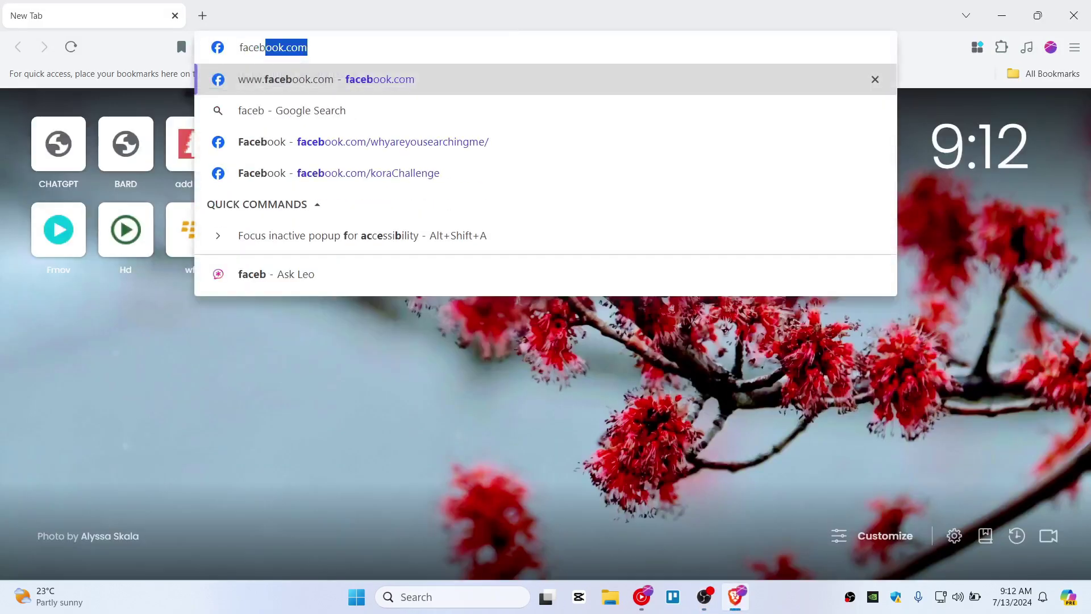
key(Return)
- Load youtube.com in a second tab, check both tabs, and close Brave
key(ctrl+t)
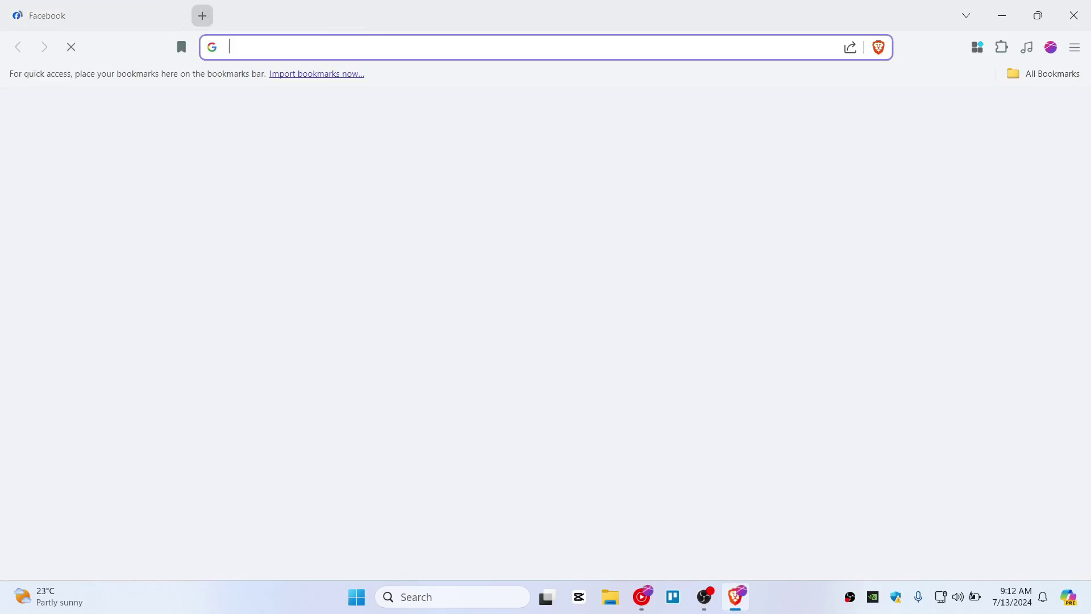
text(youtu)
key(Return)
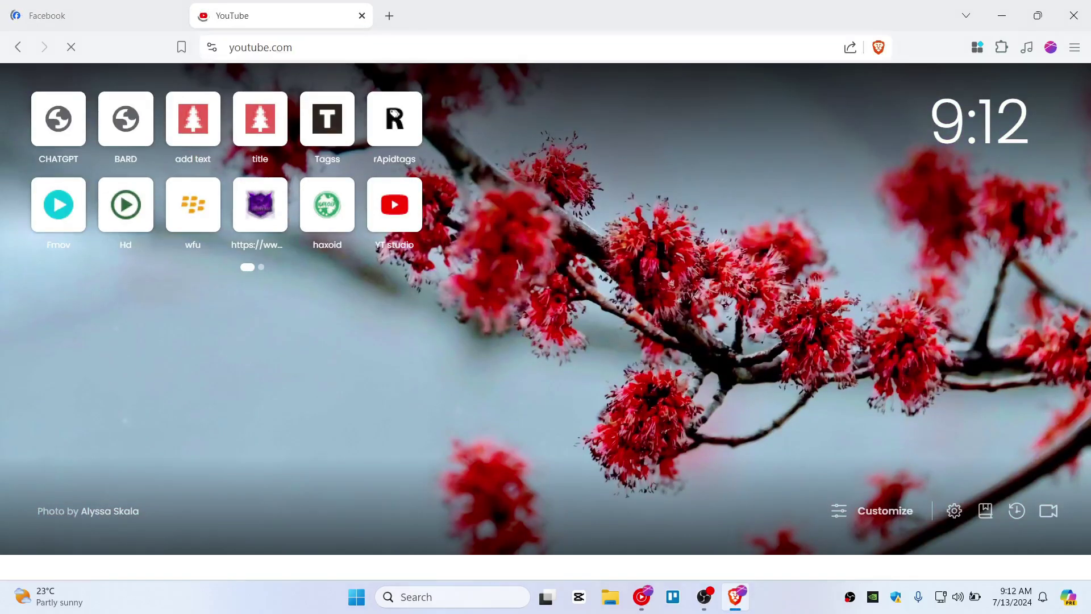
key(ctrl+Tab)
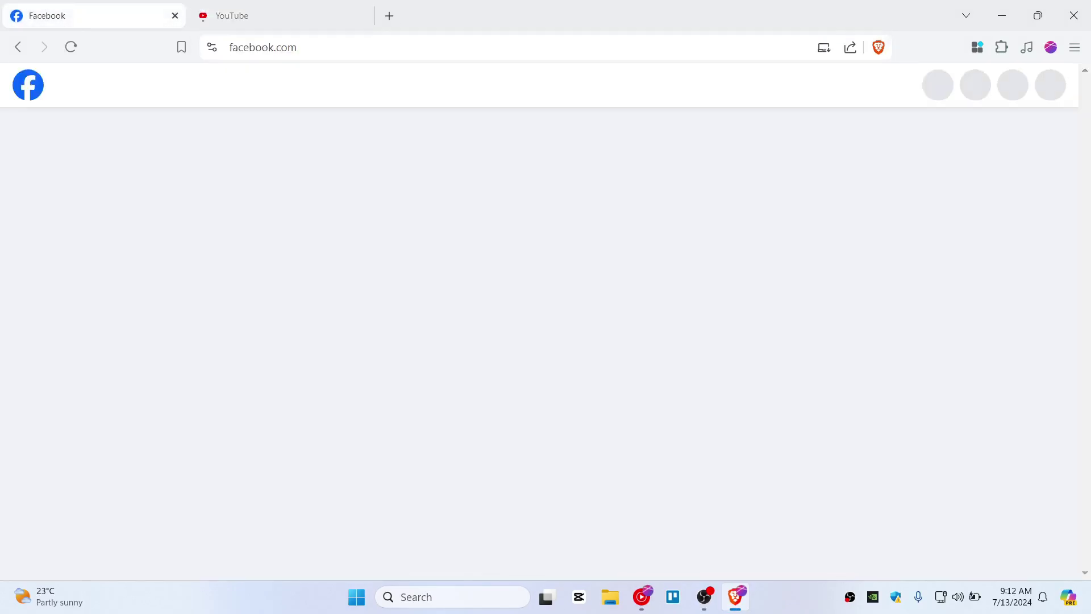
key(ctrl+Tab)
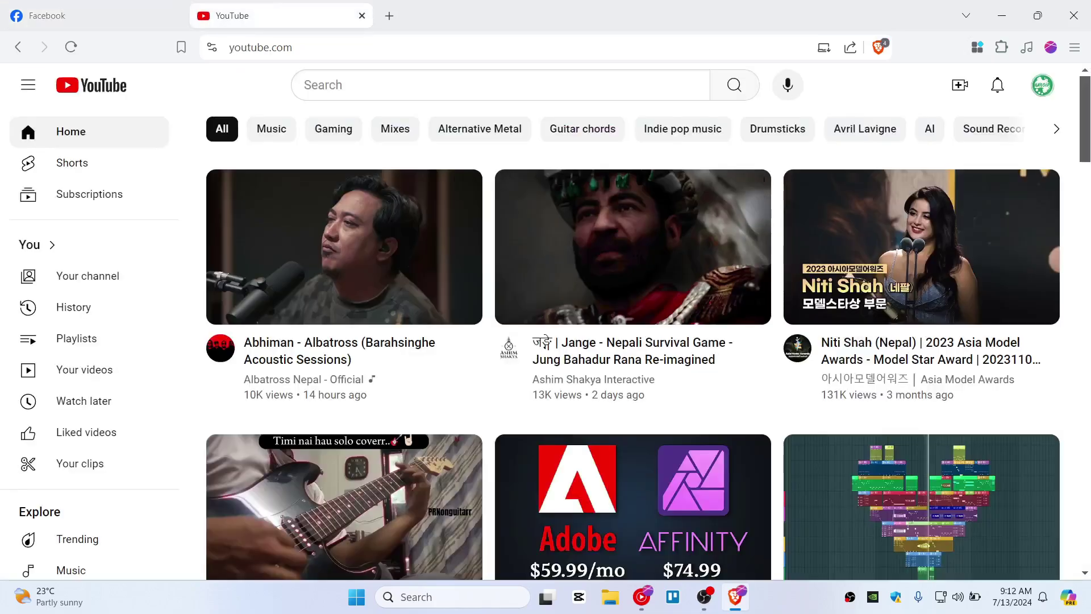
click(1073, 15)
- Confirm closing all Brave tabs, then launch Google Chrome and load youtube.com
click(569, 195)
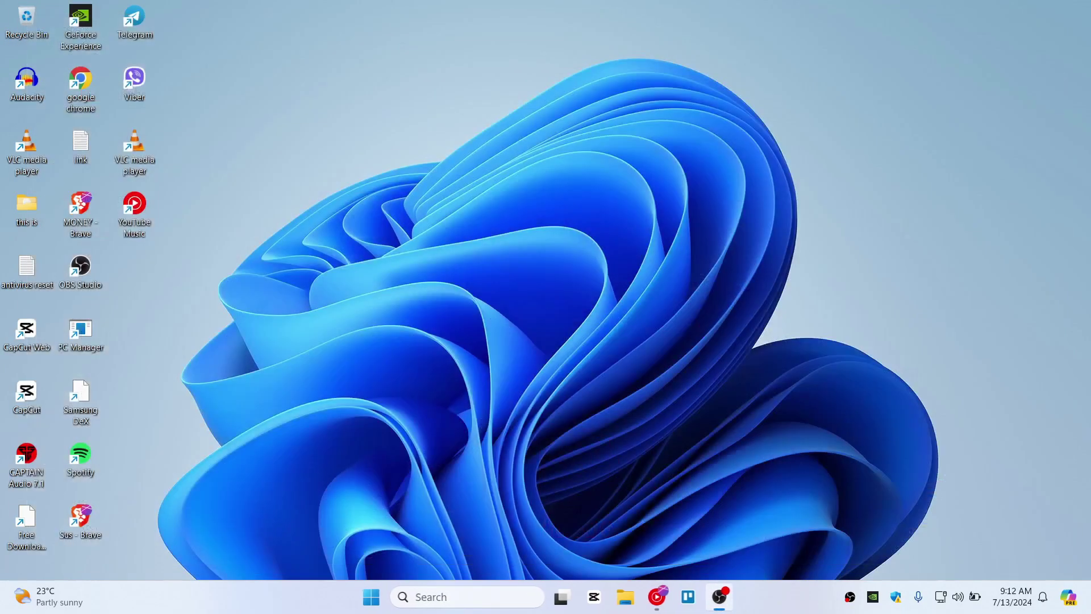
double_click(80, 85)
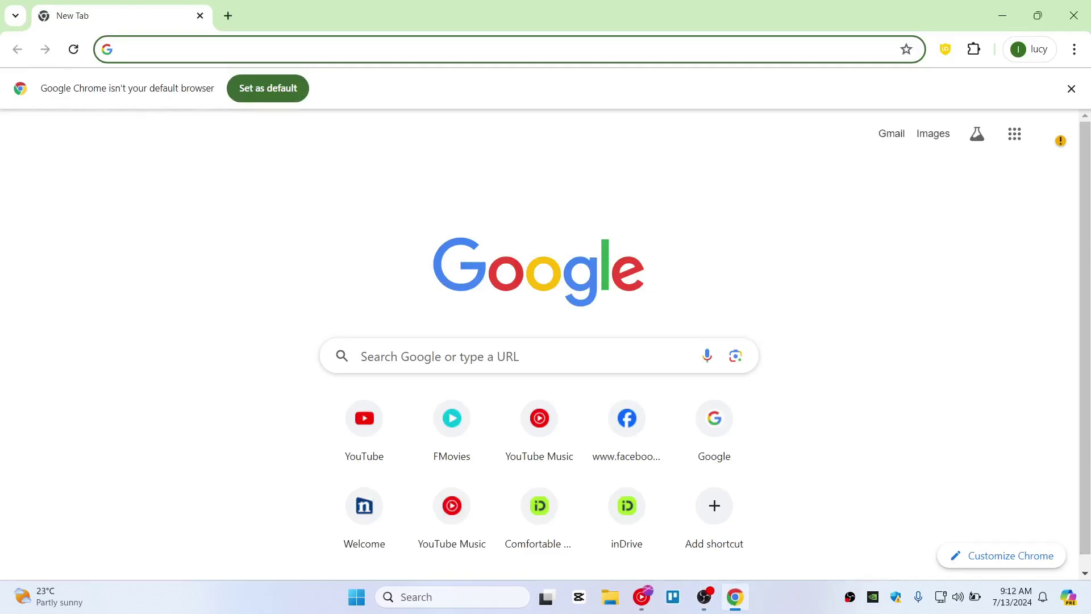
text(yotu)
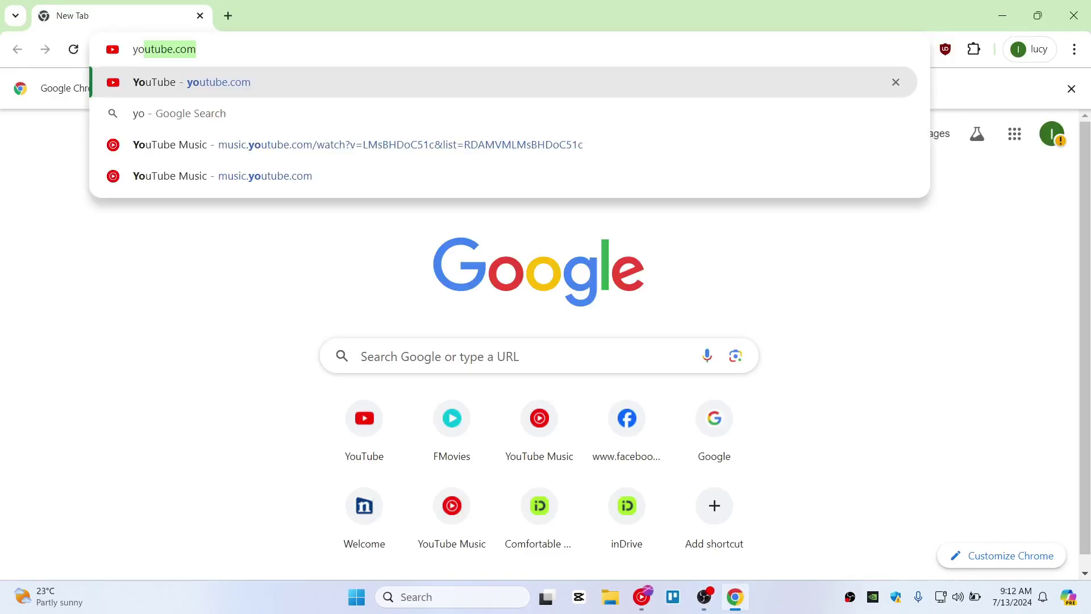
key(BackSpace)
key(BackSpace)
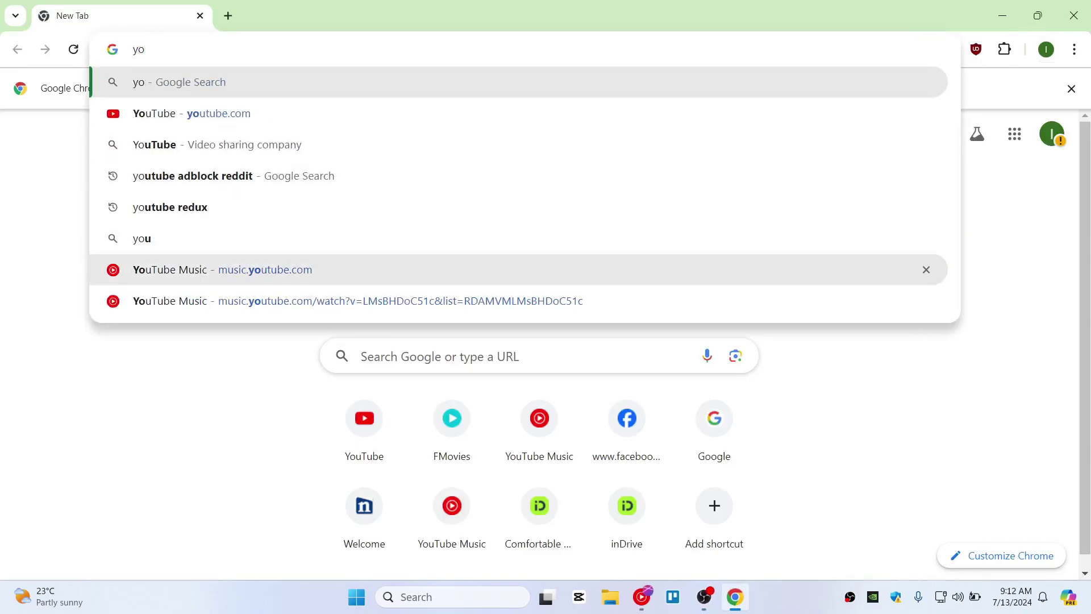
click(265, 270)
text(yo)
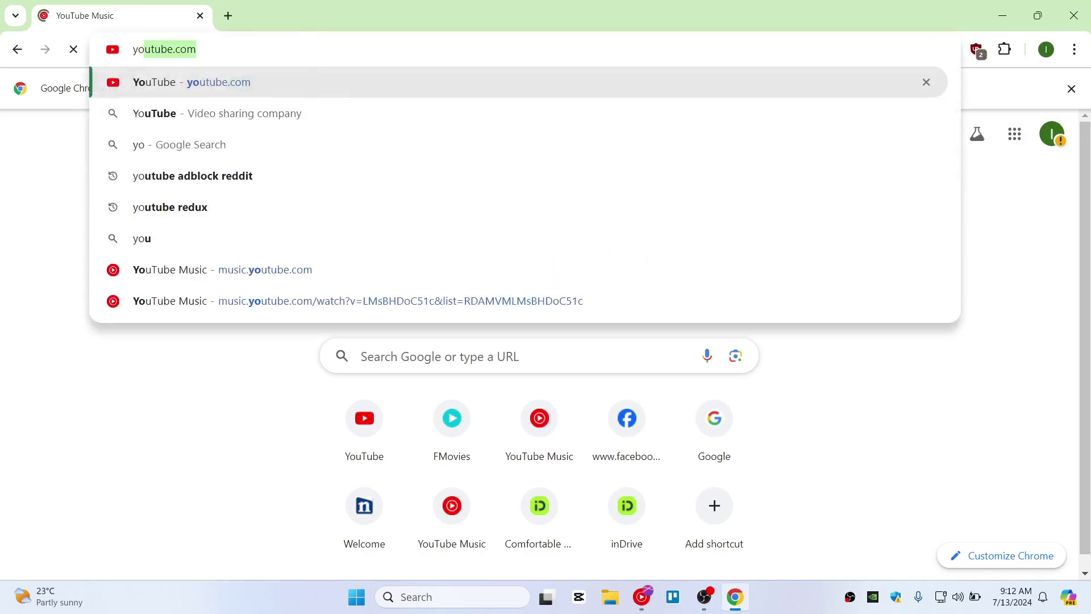
key(Return)
- Load facebook.com in a second tab, check both tabs, and close Chrome
key(ctrl+t)
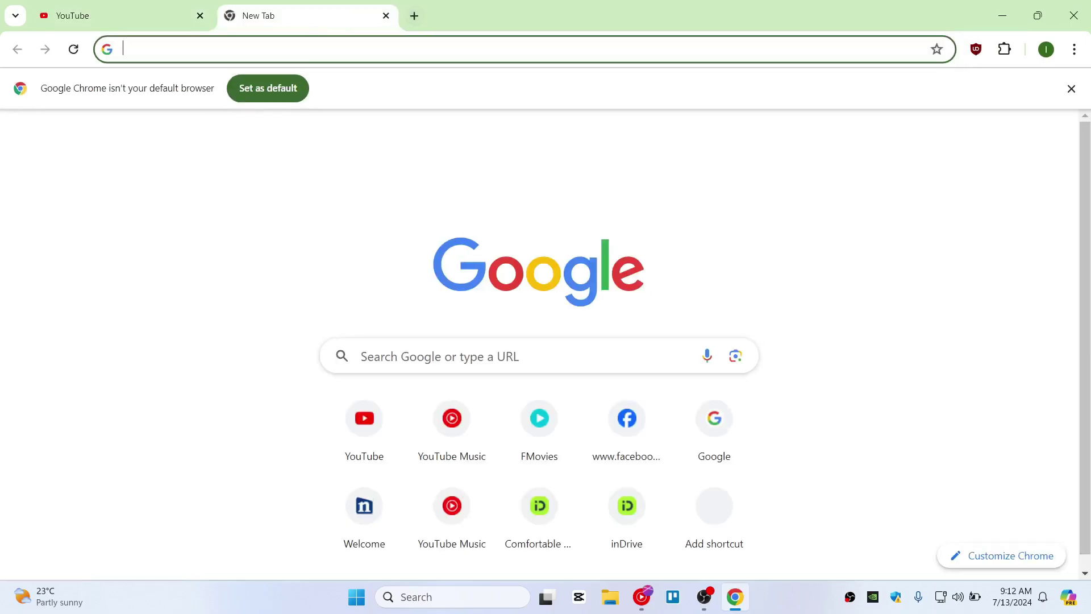
text(facebo)
key(Return)
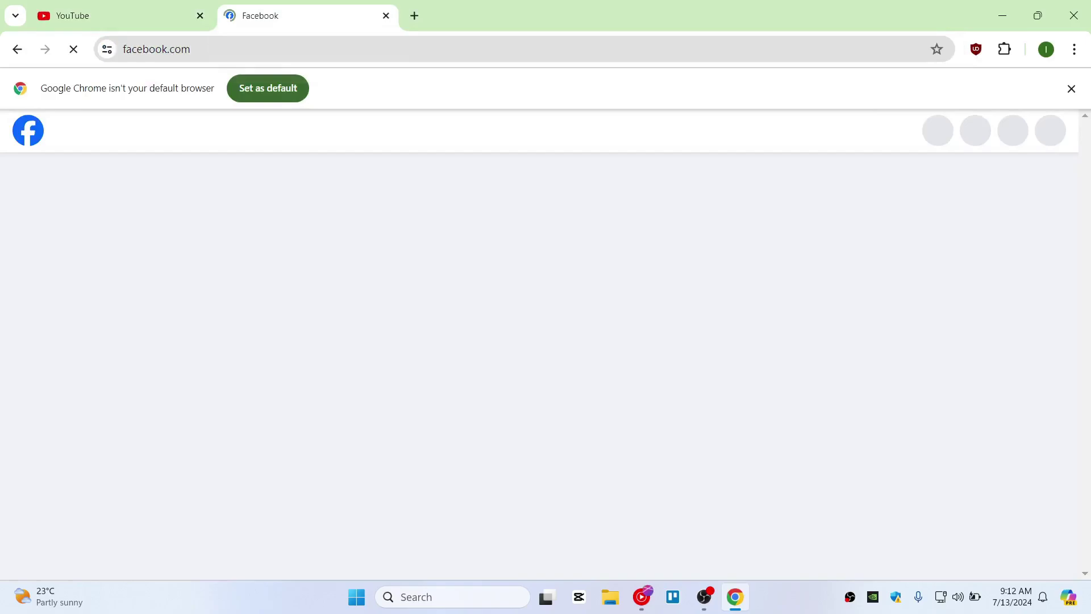
key(ctrl+shift+Tab)
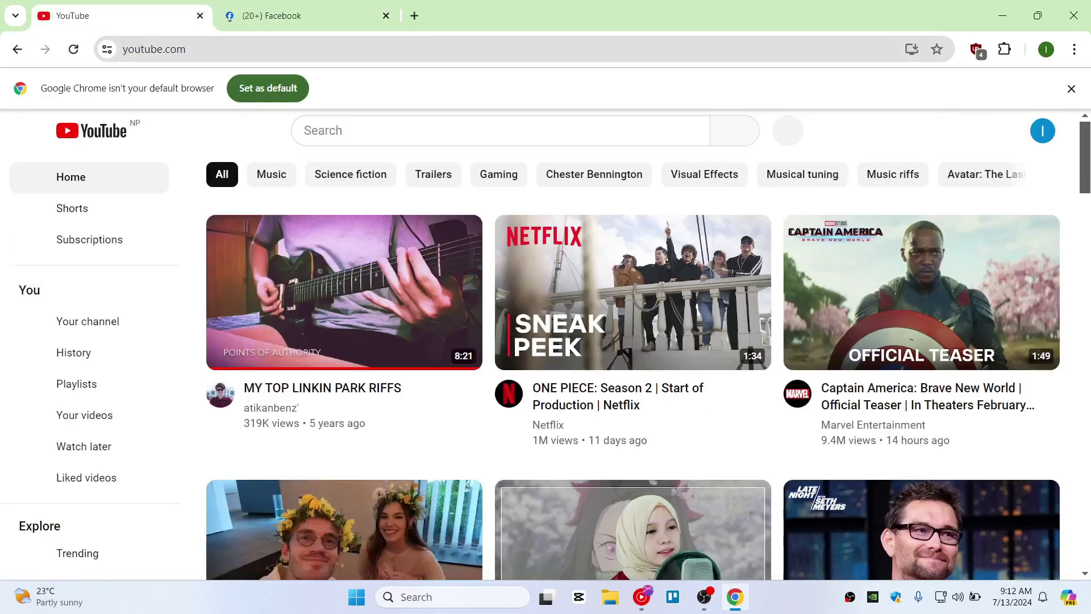
key(ctrl+Tab)
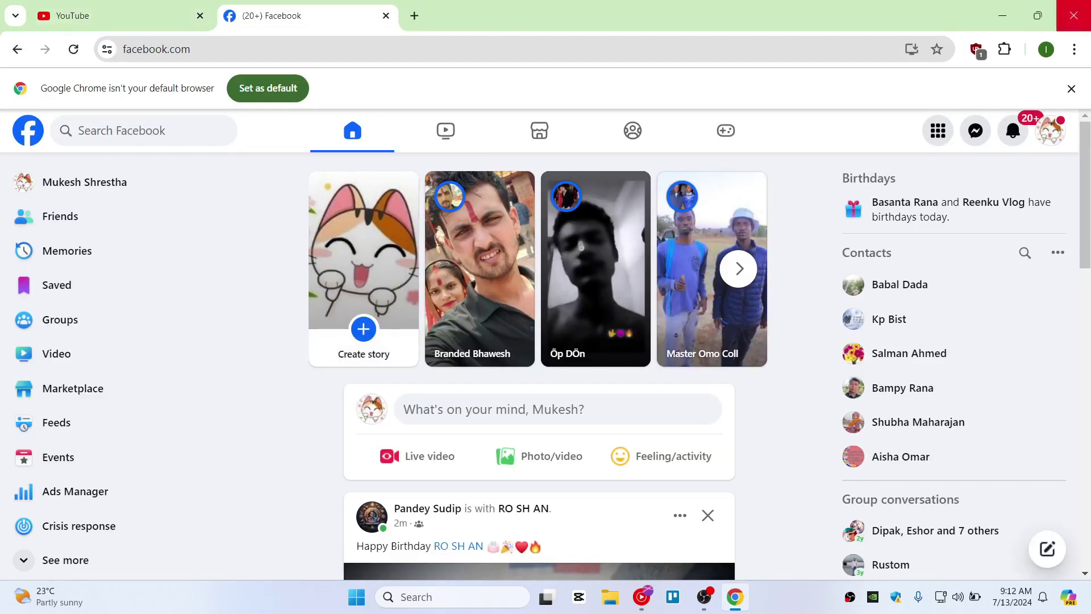
key(alt+F4)
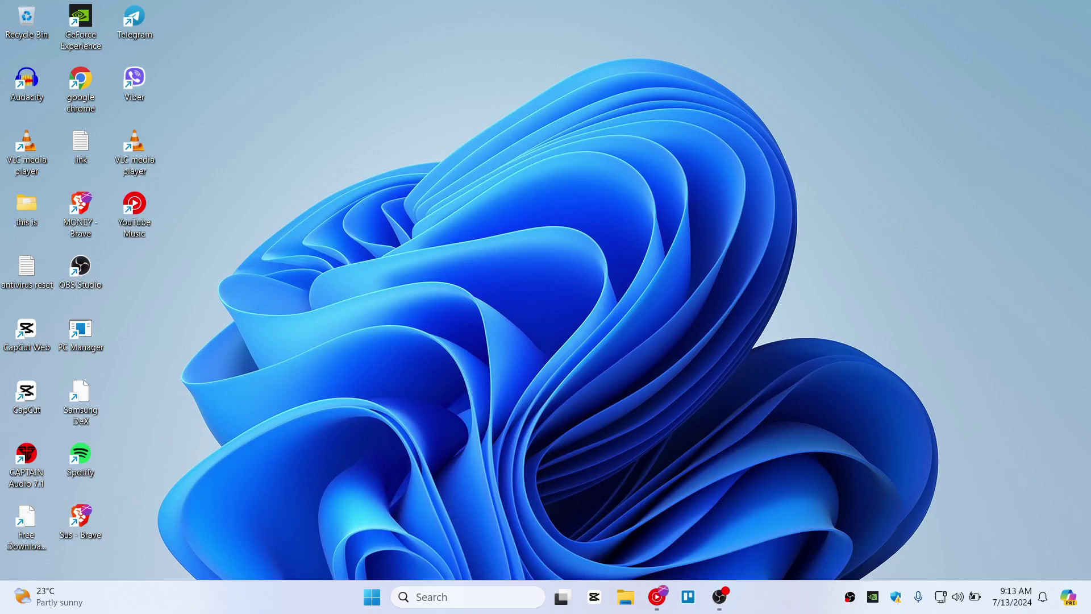
- Search Start for notepad and launch it as administrator, approving the UAC prompt
key(super)
text(notepad)
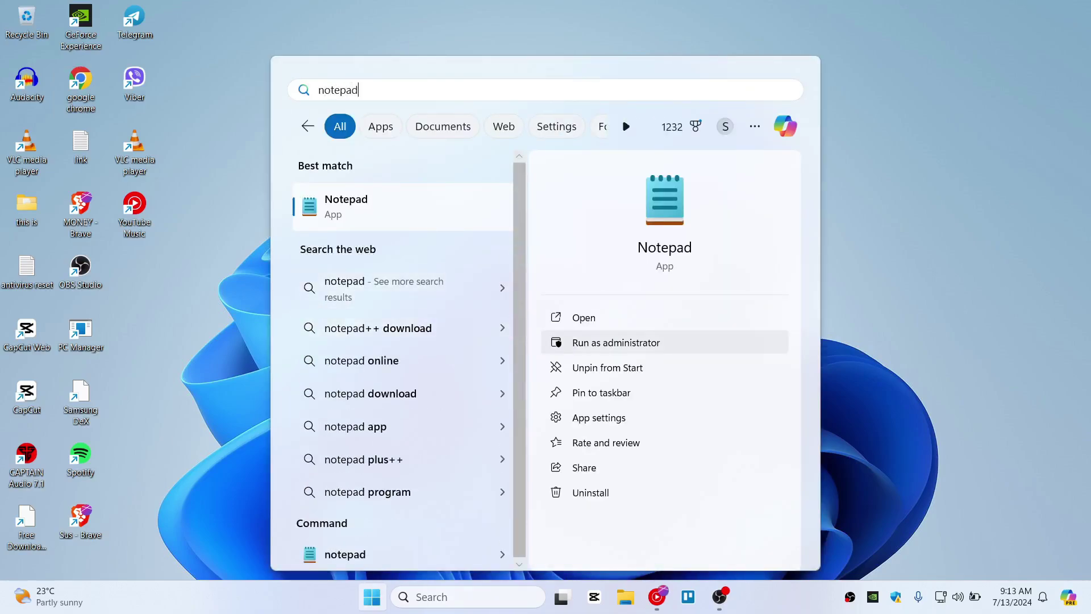
key(Return)
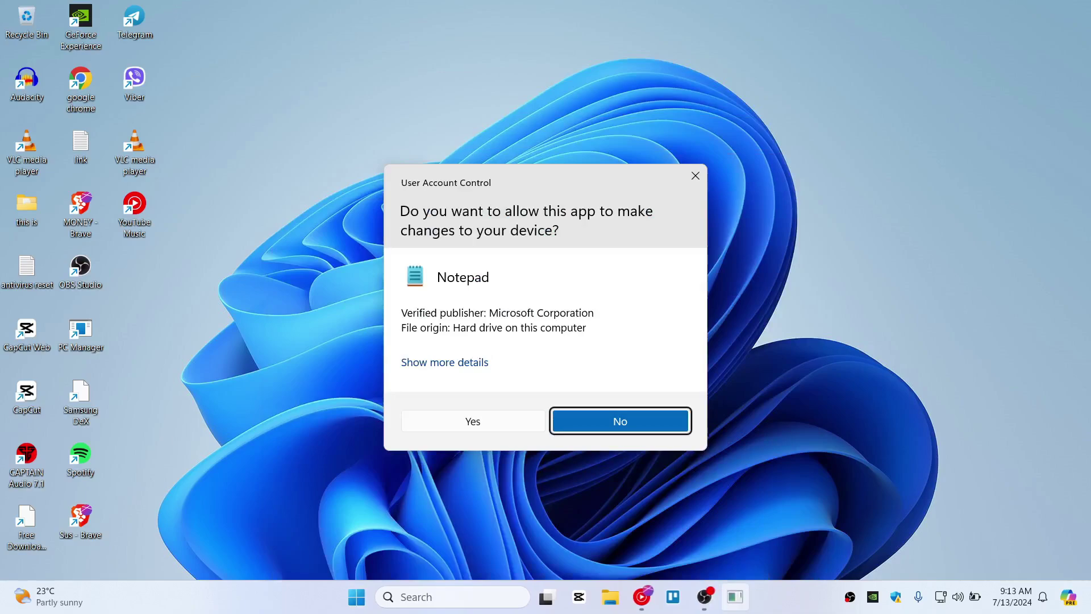
key(alt+y)
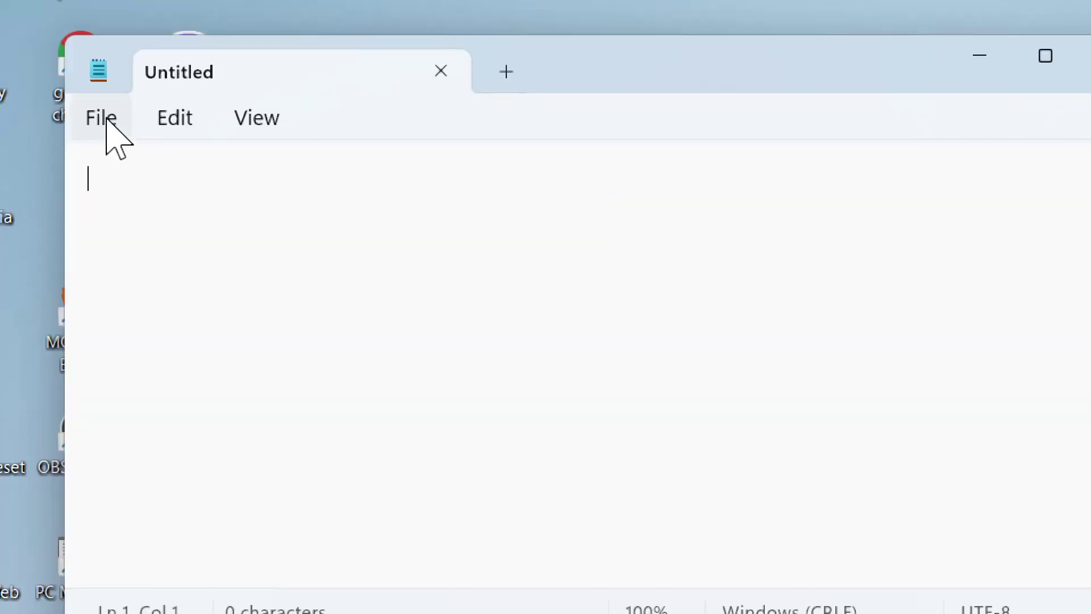
click(107, 120)
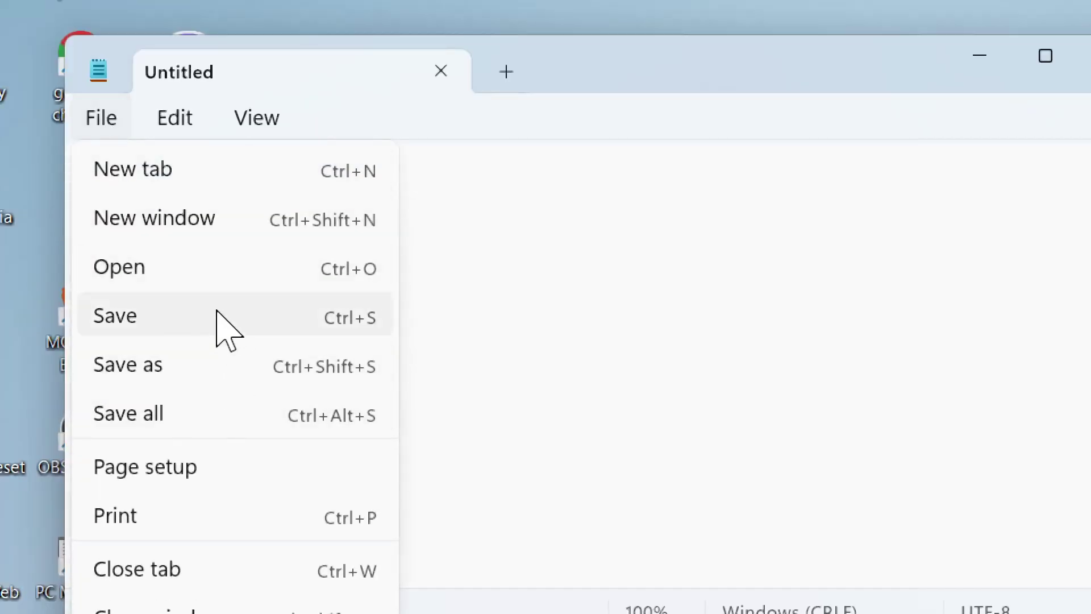
- In the Open dialog, browse to the C:\Windows\System32 folder
click(184, 272)
scroll(113, 341, down, 3)
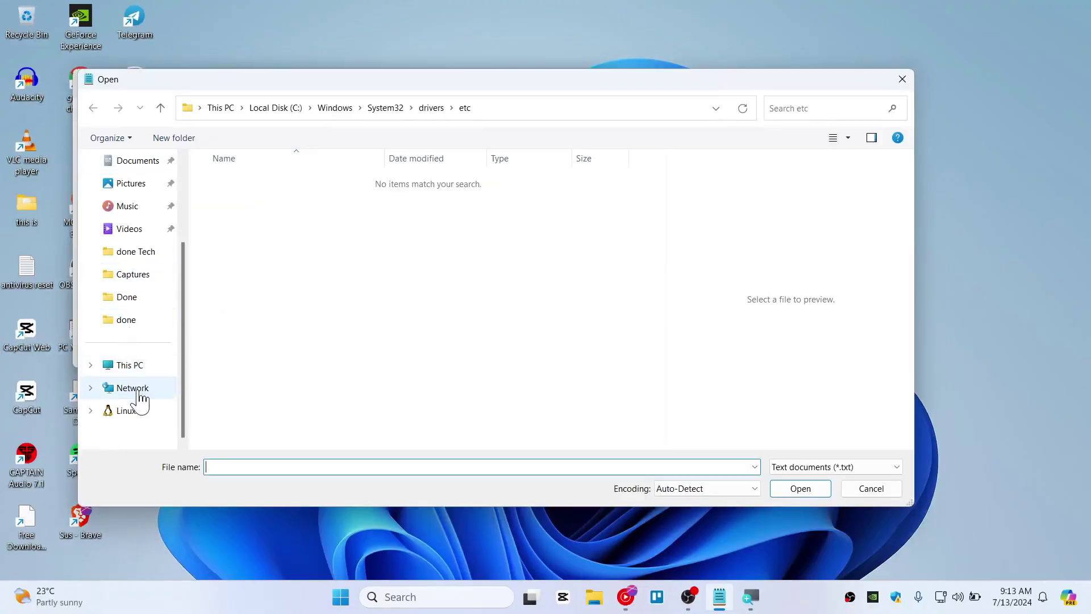
click(139, 367)
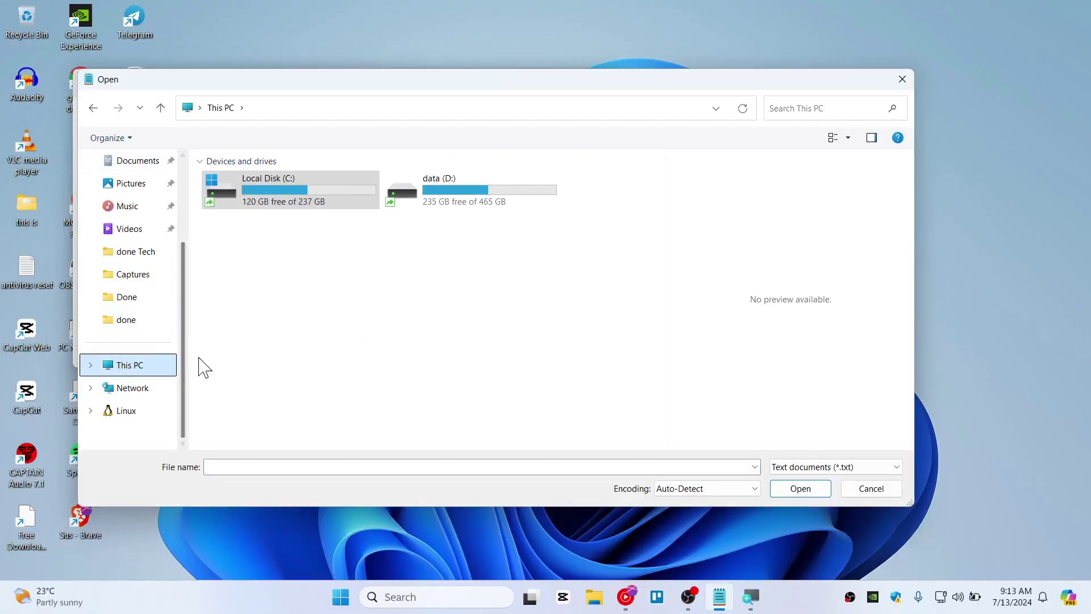
click(282, 188)
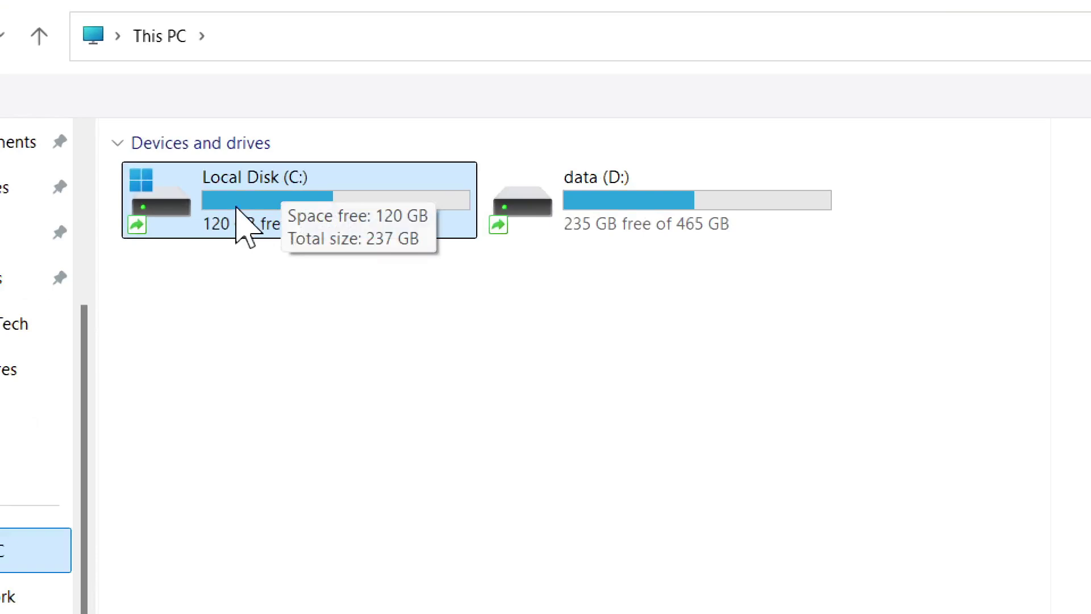
double_click(296, 201)
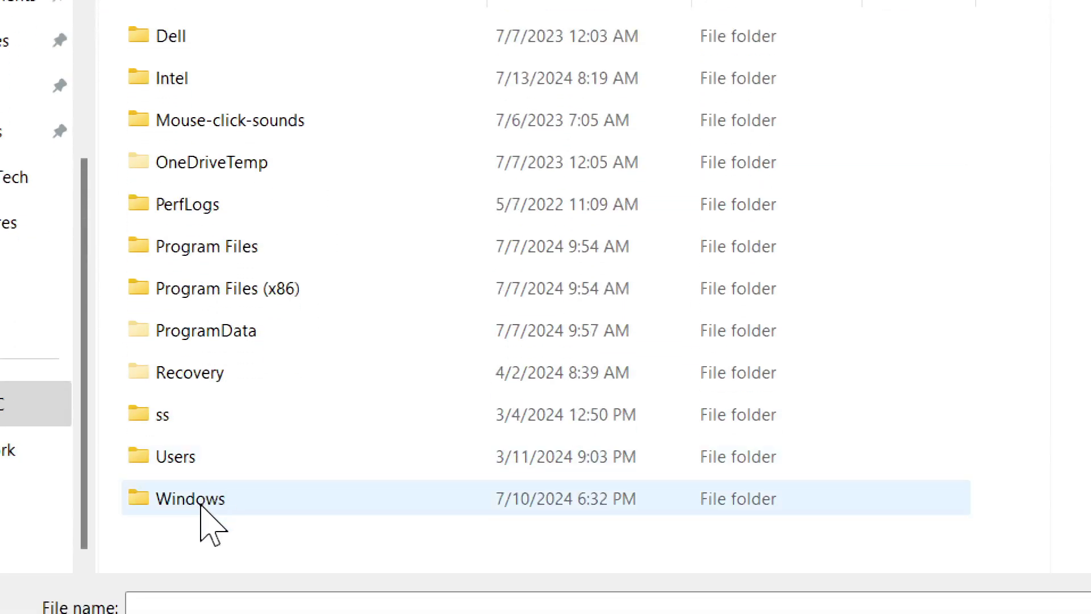
double_click(193, 499)
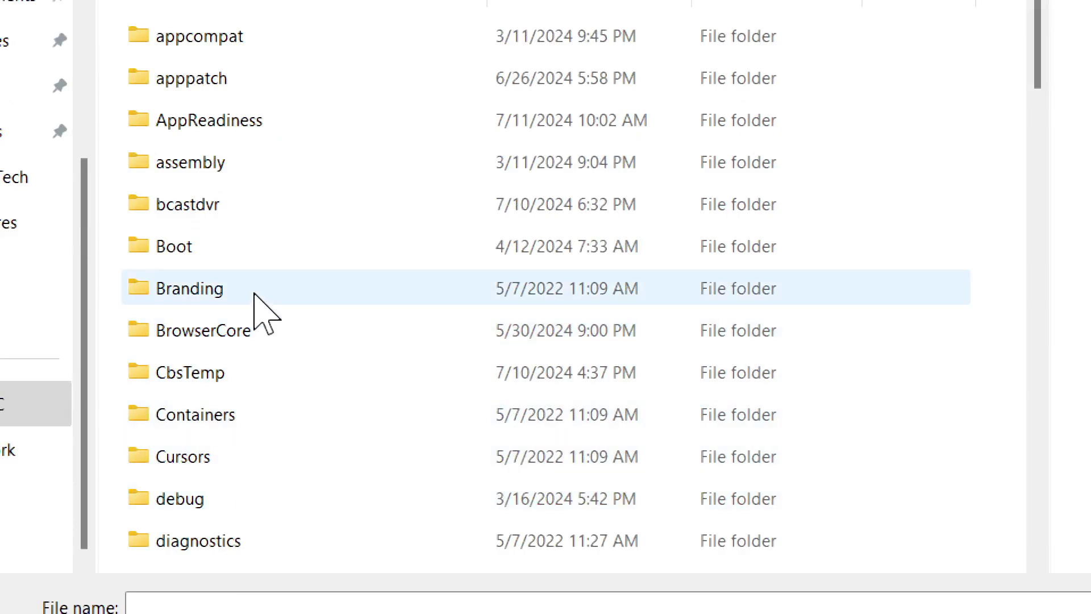
scroll(254, 292, down, 20)
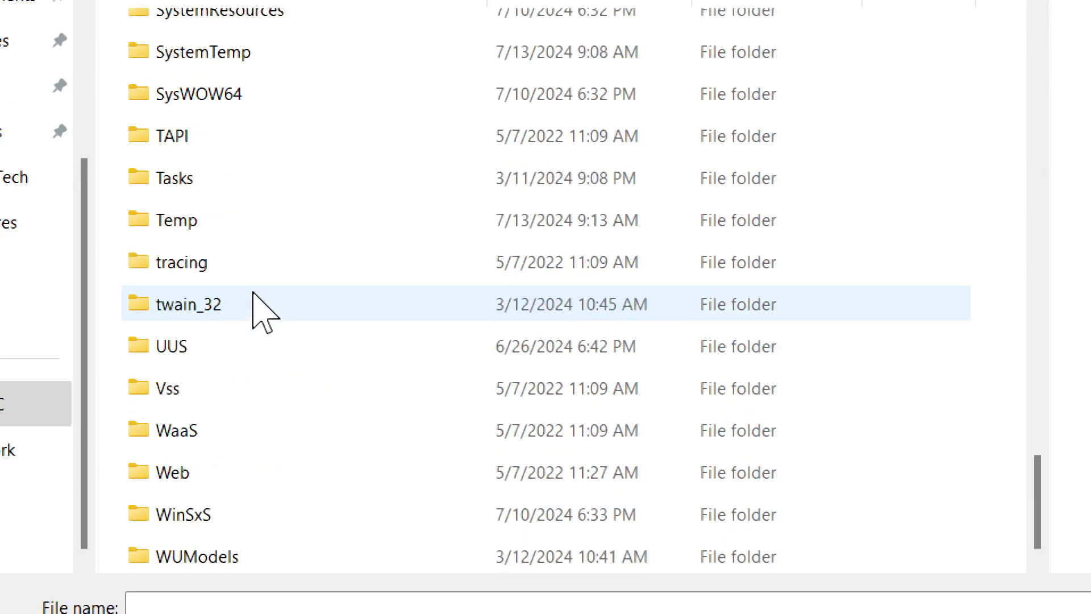
scroll(231, 139, up, 3)
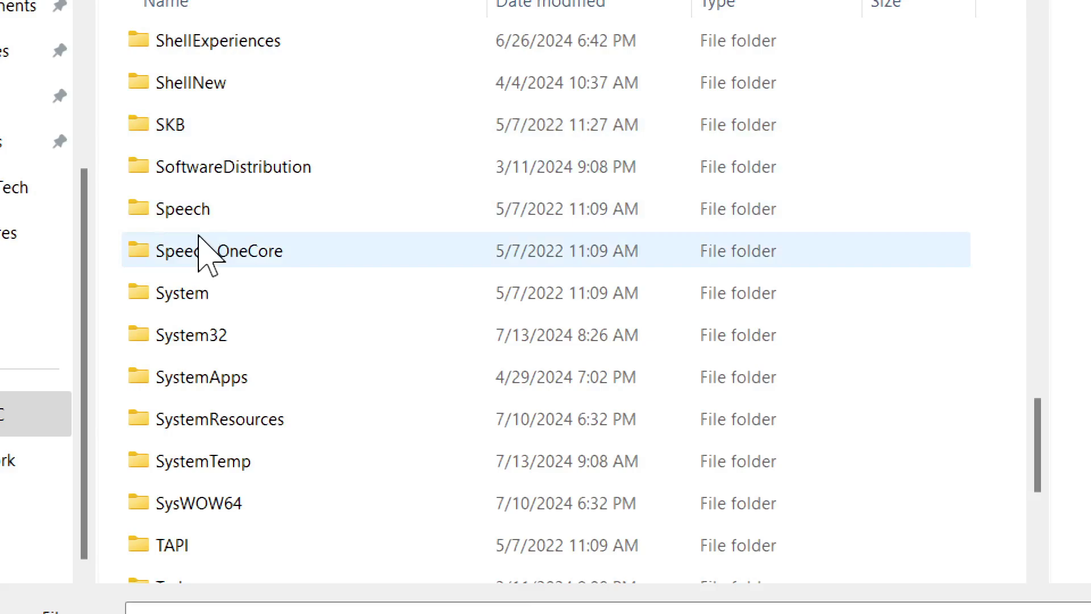
double_click(214, 364)
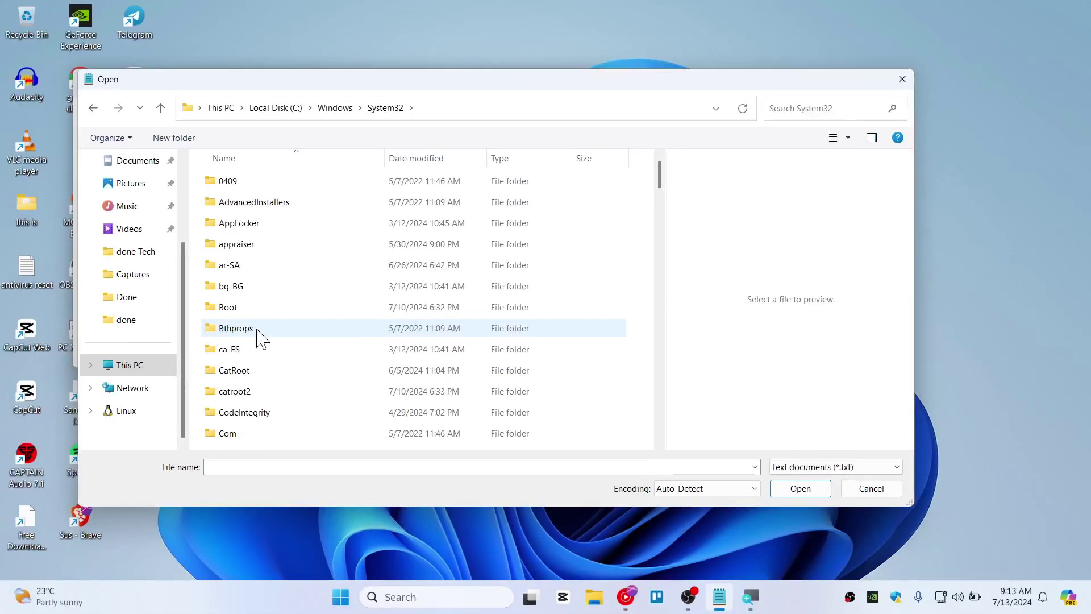
- Go into drivers\etc and set the file type filter to All files
click(235, 340)
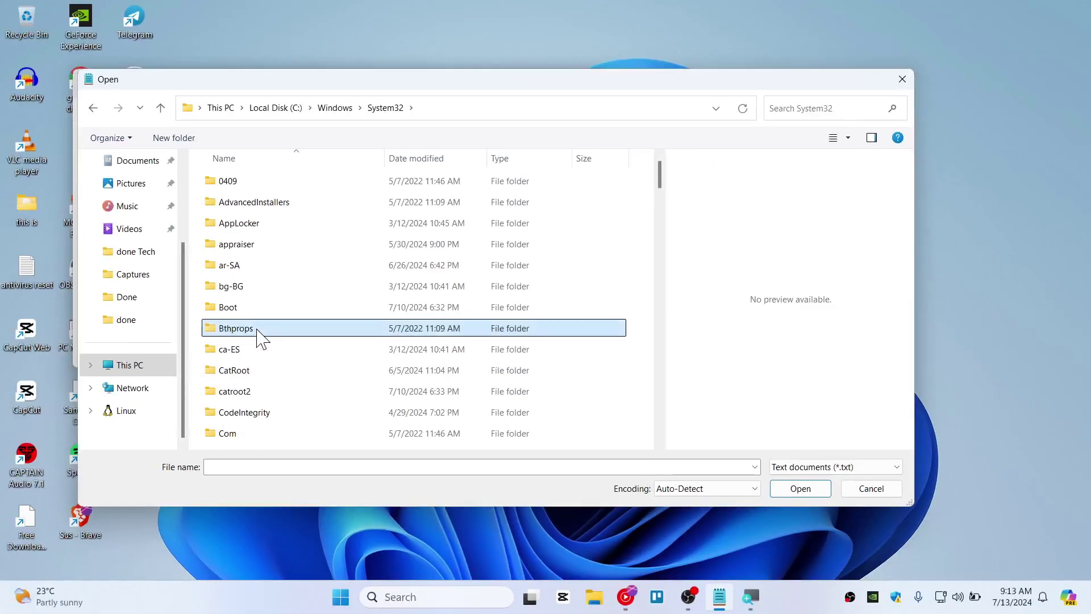
key(d)
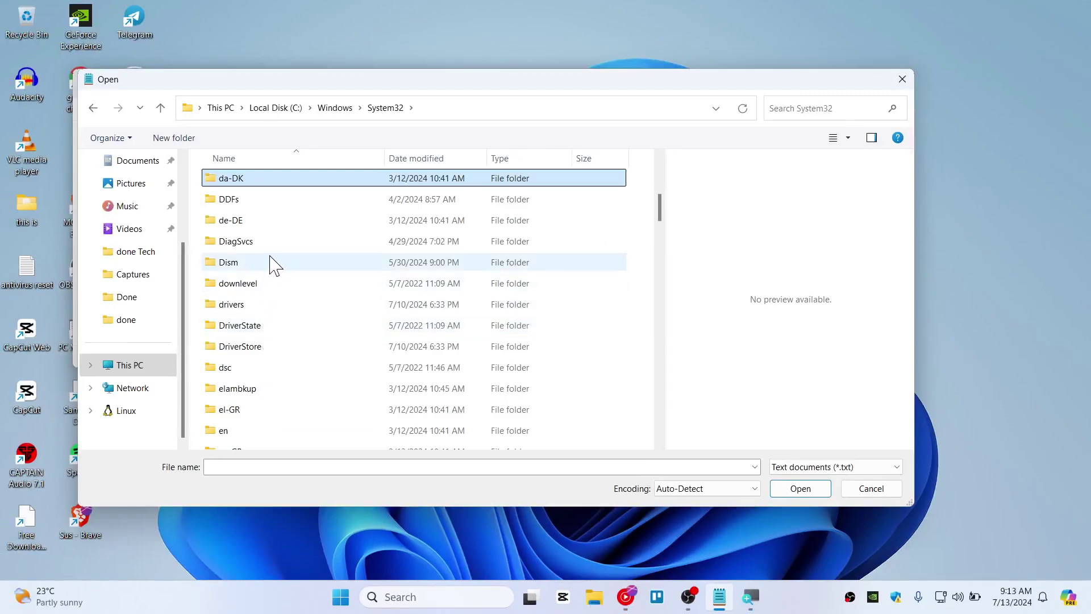
key(d)
scroll(267, 319, down, 3)
scroll(262, 363, up, 3)
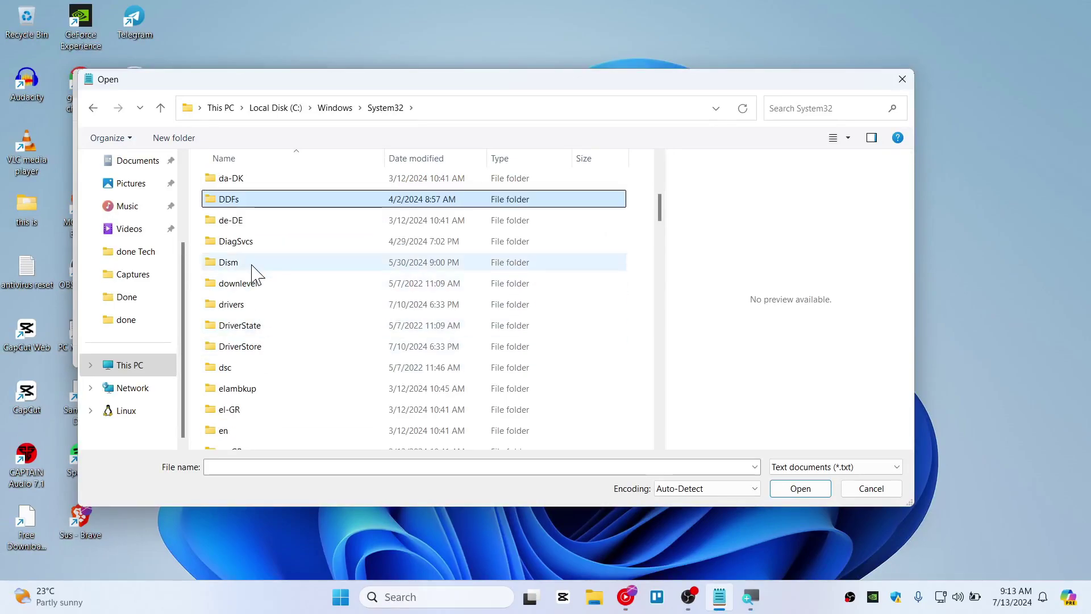
click(250, 306)
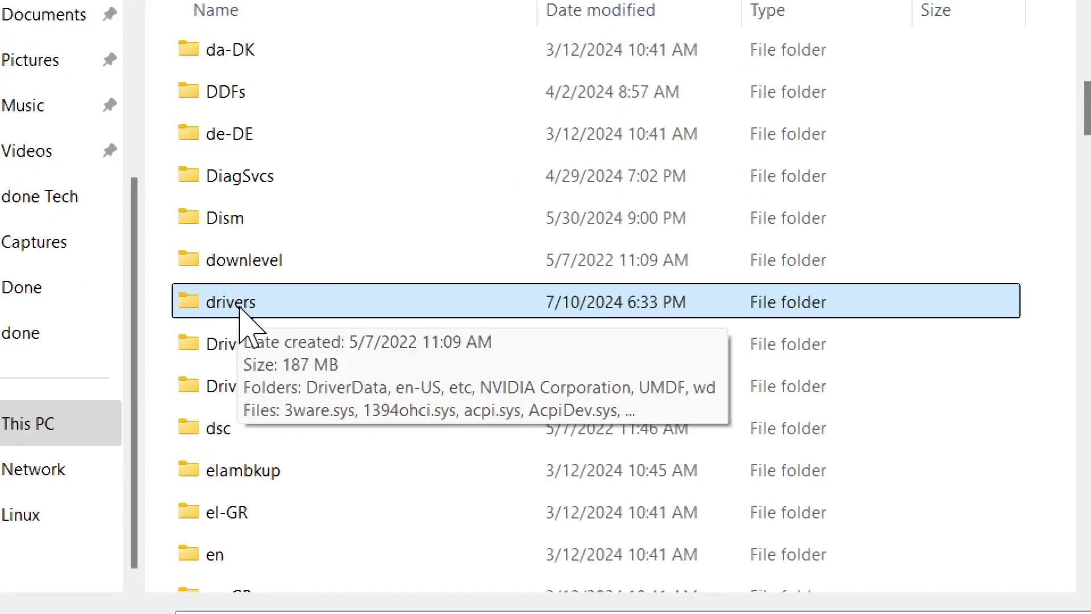
double_click(237, 307)
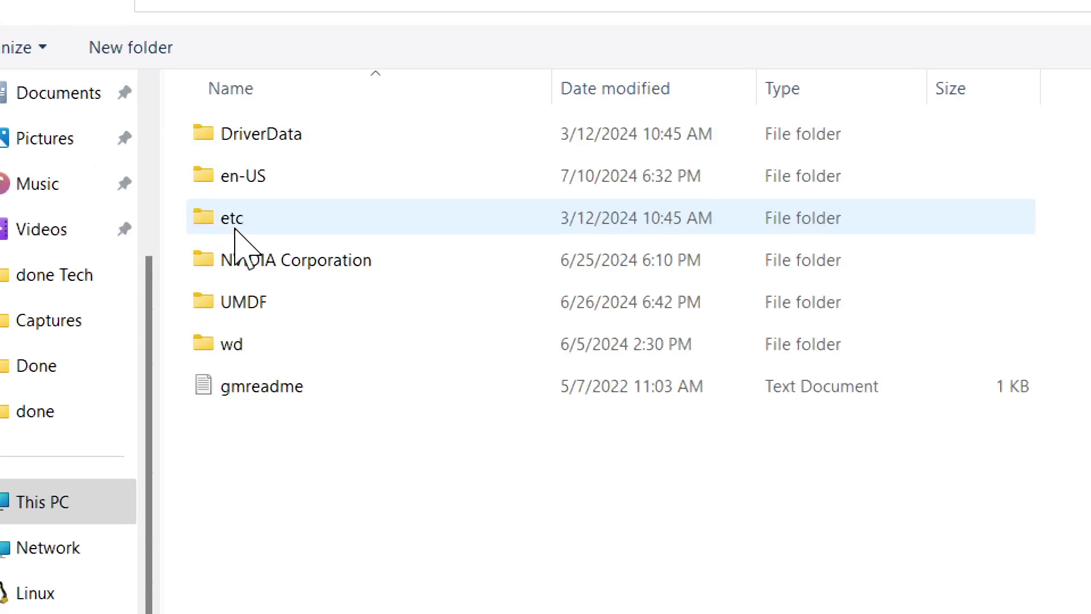
double_click(228, 209)
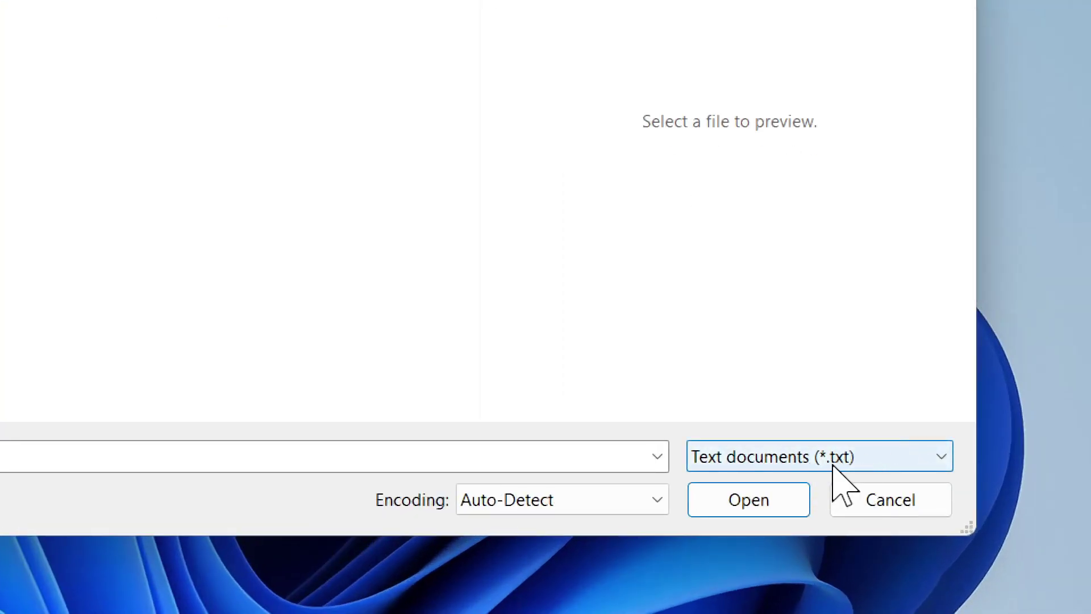
click(837, 458)
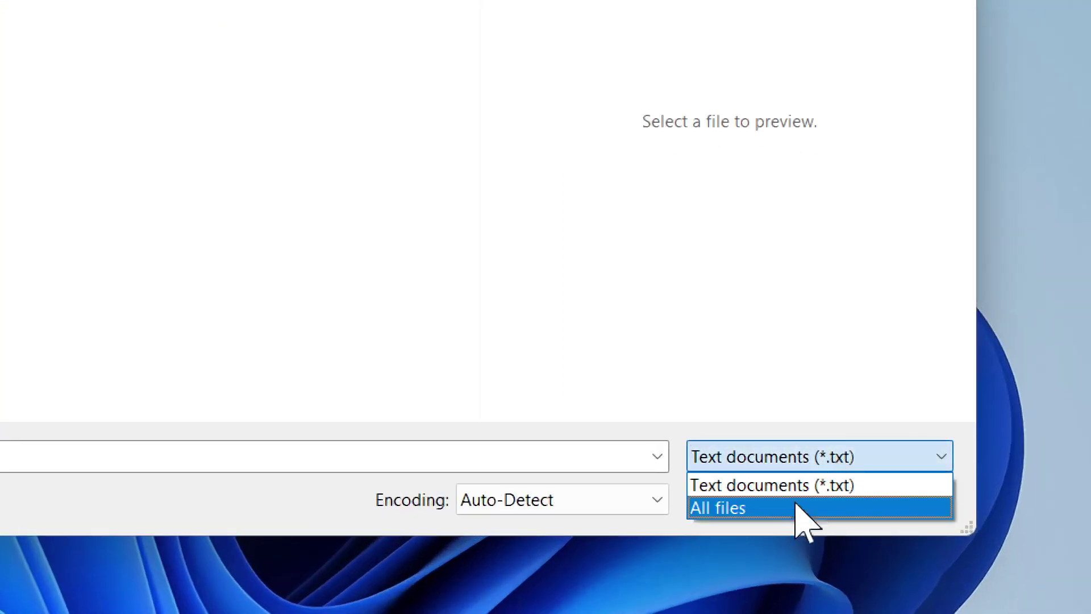
click(749, 506)
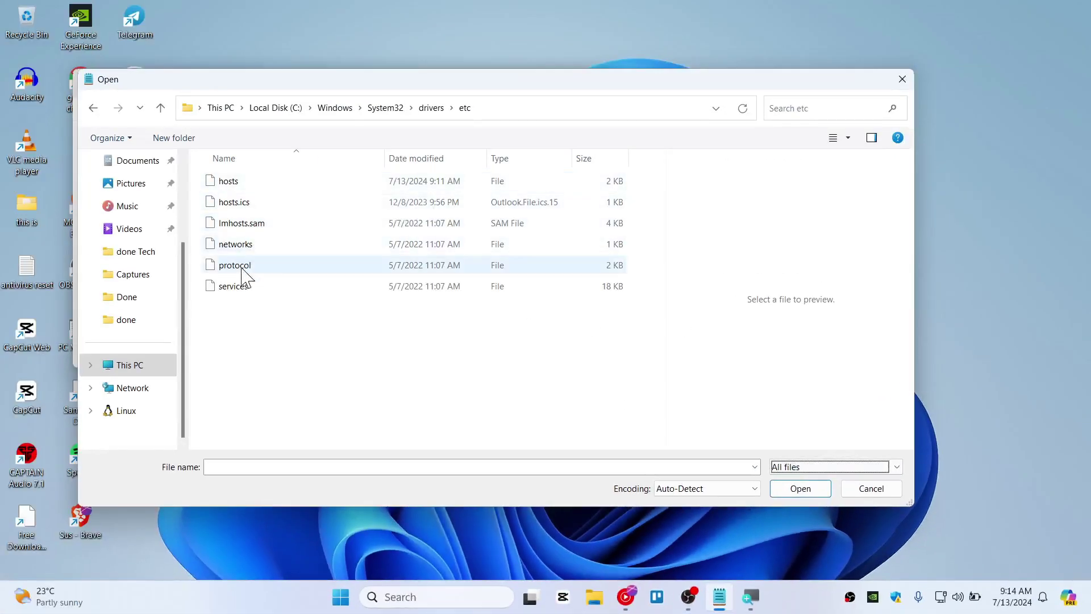
- Open hosts maximized, copy 127.0.0.1, and place the cursor below '# End of section'
double_click(237, 181)
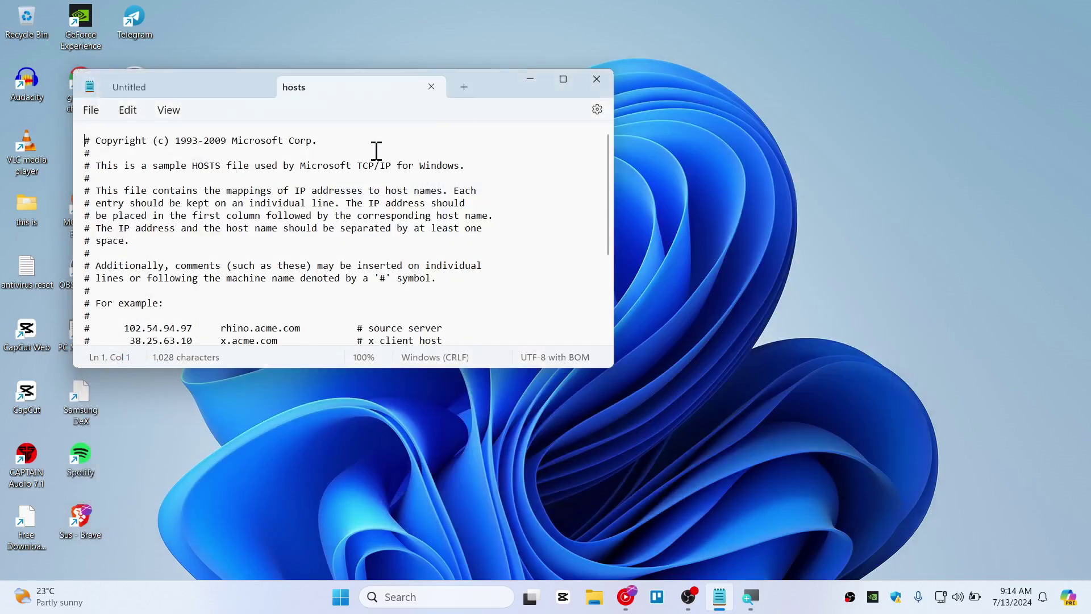
click(563, 80)
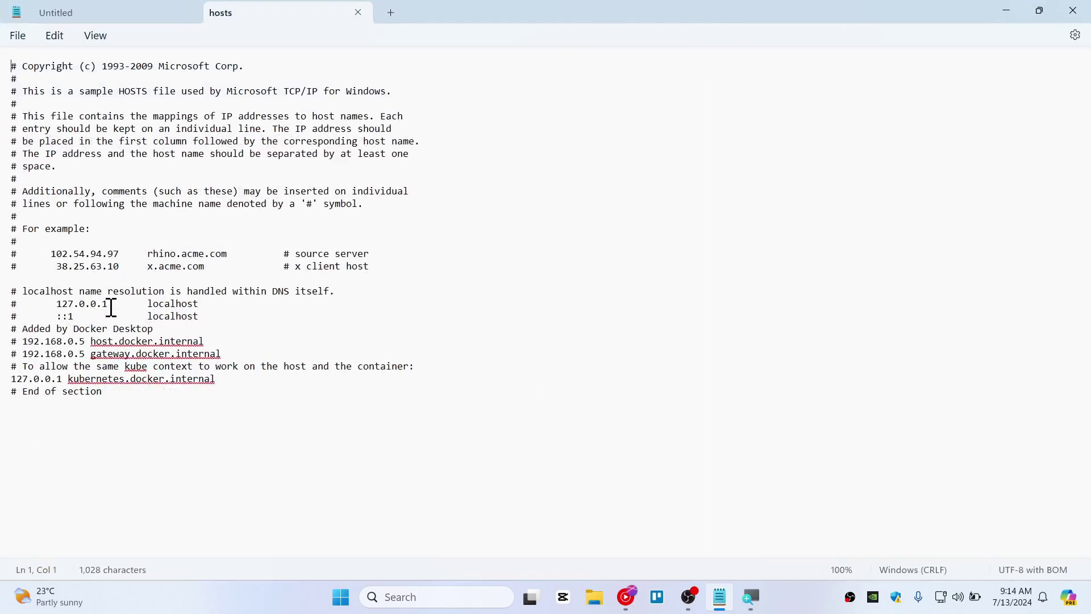
drag(111, 308, 58, 312)
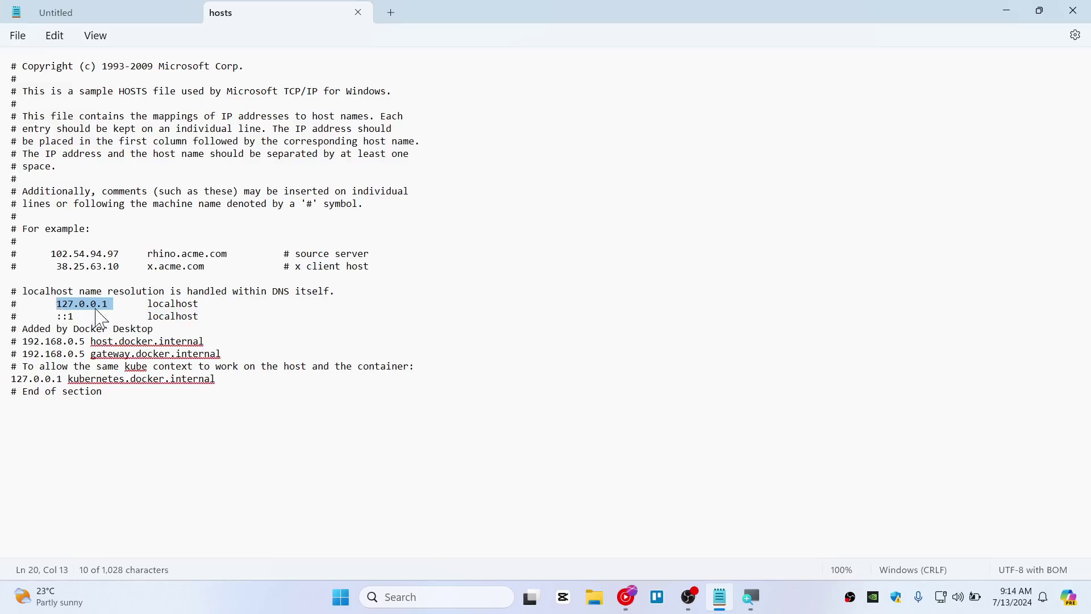
right_click(86, 308)
click(127, 82)
click(51, 420)
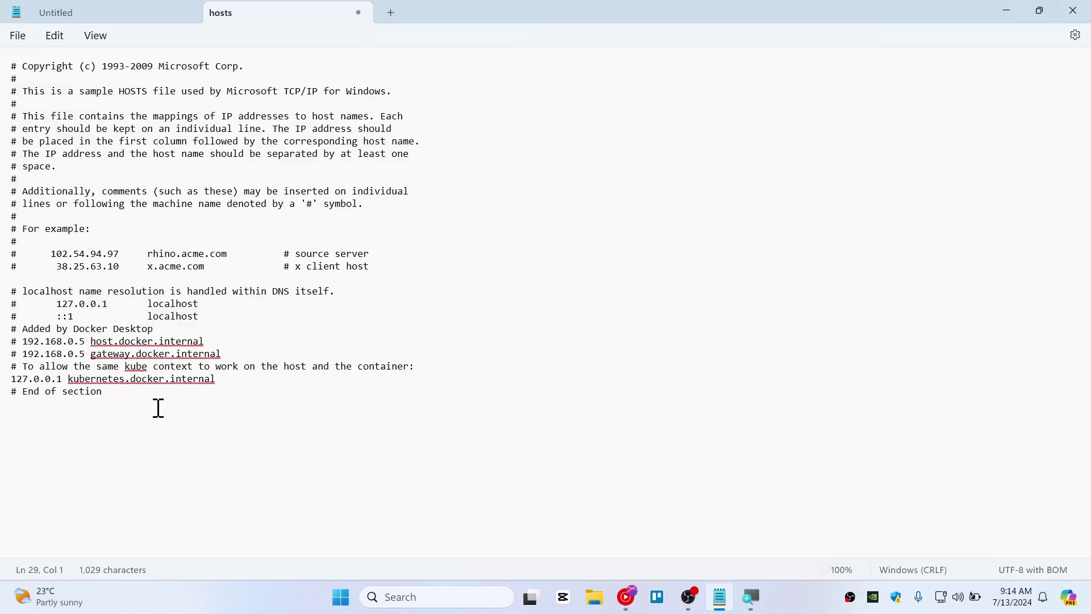
key(ctrl+v)
key(ctrl+plus)
key(ctrl+plus)
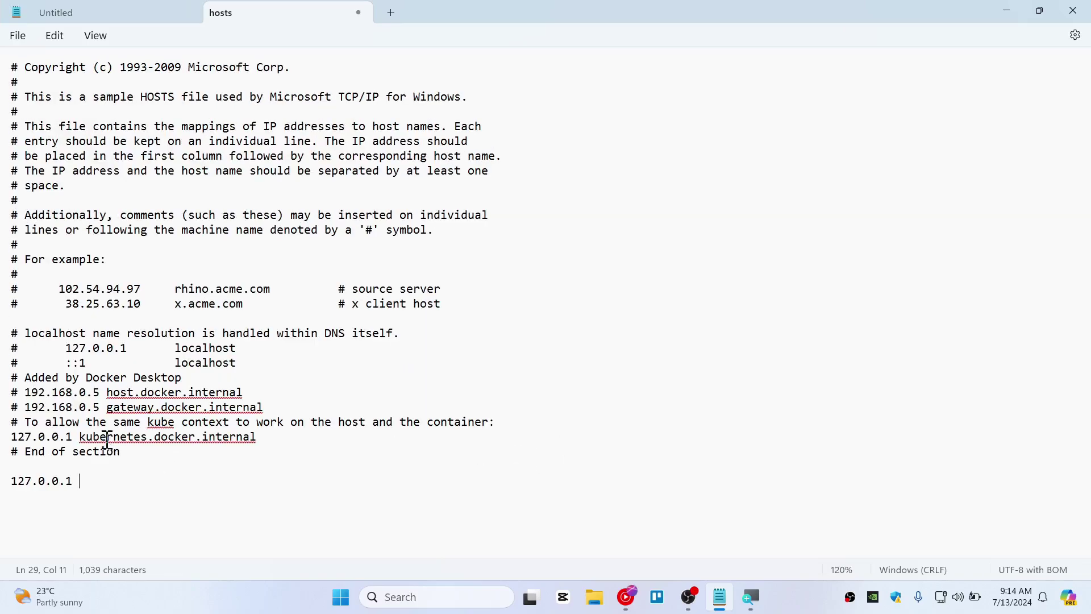
text(www.facebook.com)
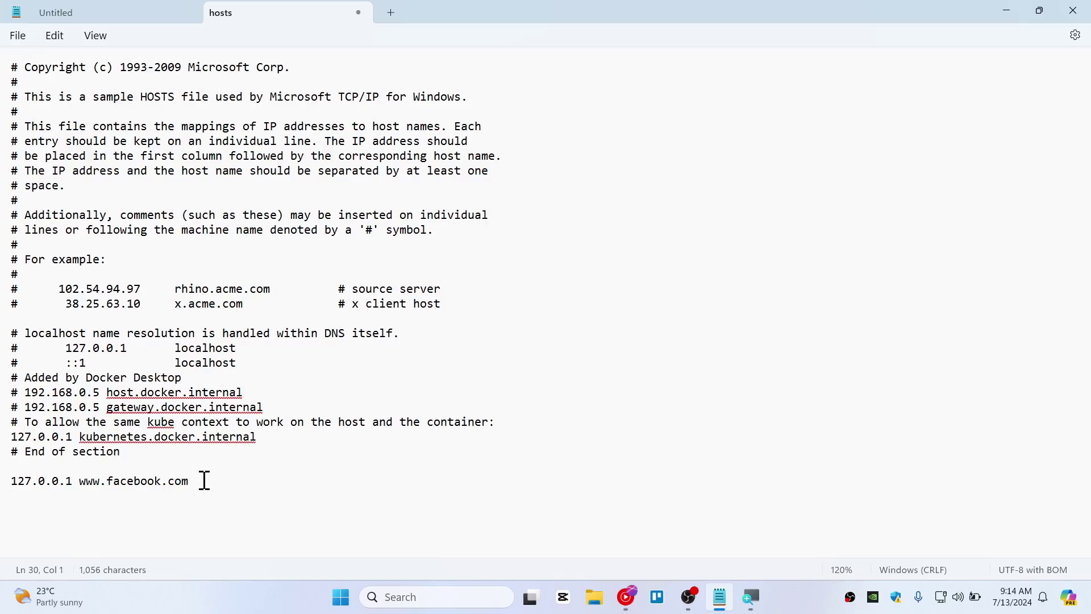
key(ctrl+v)
key(BackSpace)
text(www.youtube.com)
key(Return)
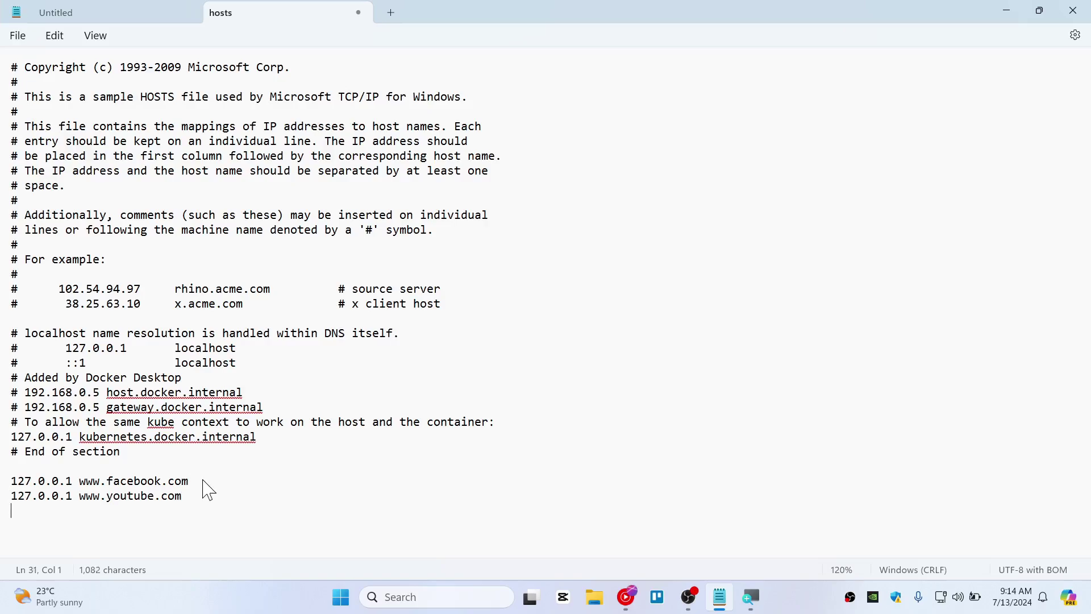
key(ctrl+v)
key(ctrl+v)
key(BackSpace)
key(BackSpace)
key(BackSpace)
key(BackSpace)
key(BackSpace)
key(BackSpace)
key(BackSpace)
key(BackSpace)
key(BackSpace)
key(BackSpace)
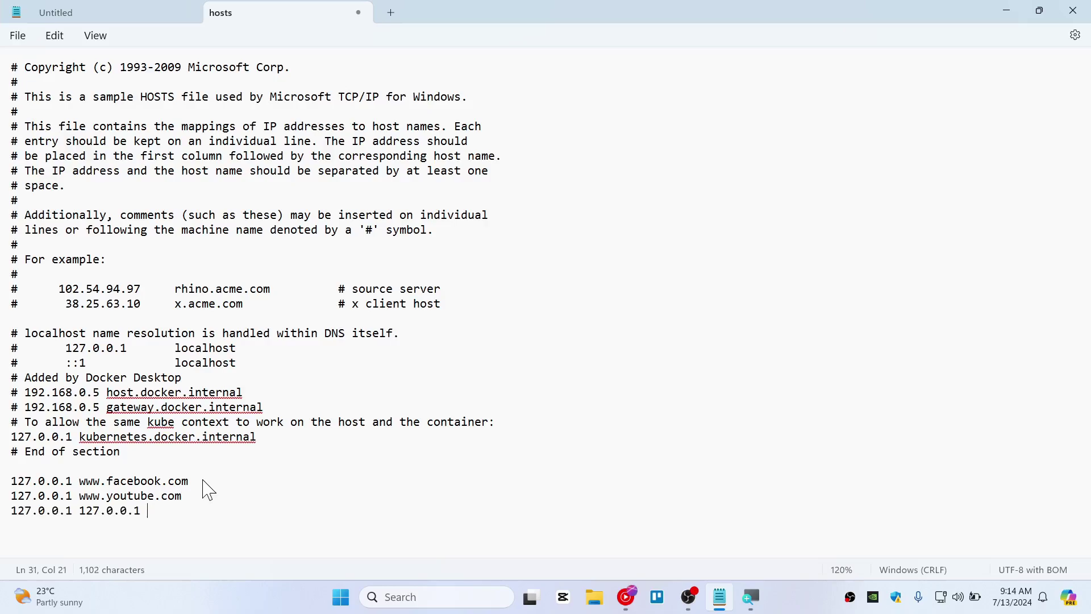
text(www.reddit.com)
click(20, 36)
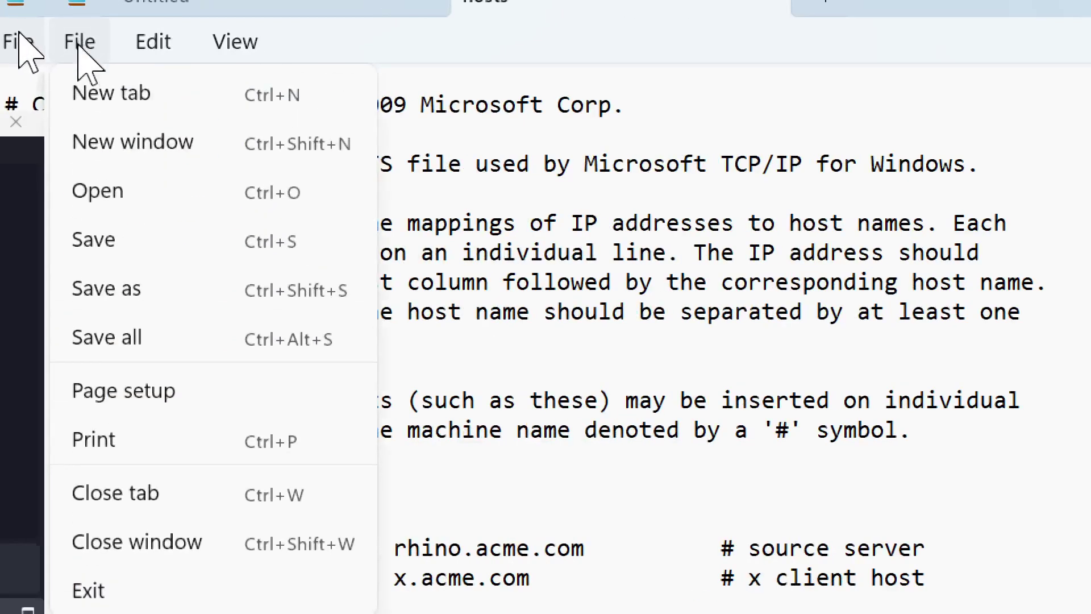
click(117, 241)
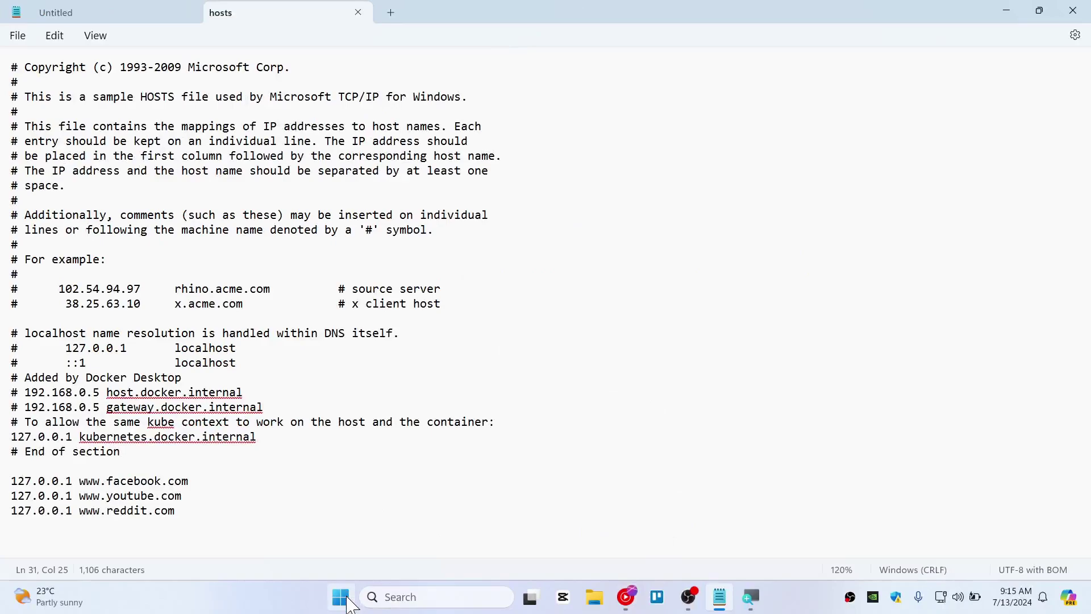
- Launch Brave and confirm YouTube now shows the offline message
click(342, 598)
text(brave)
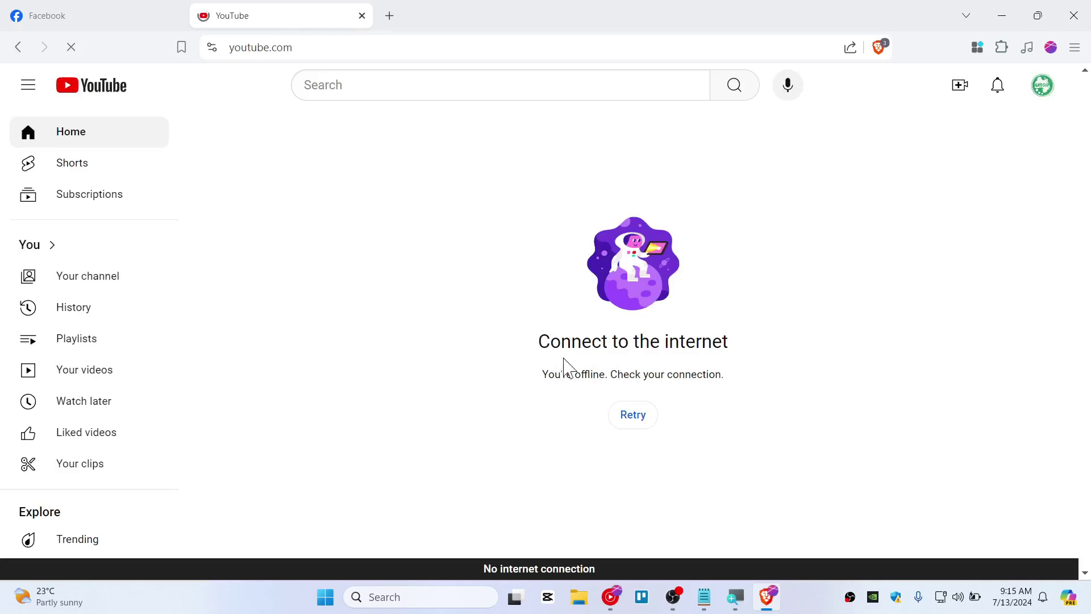
drag(519, 335, 745, 355)
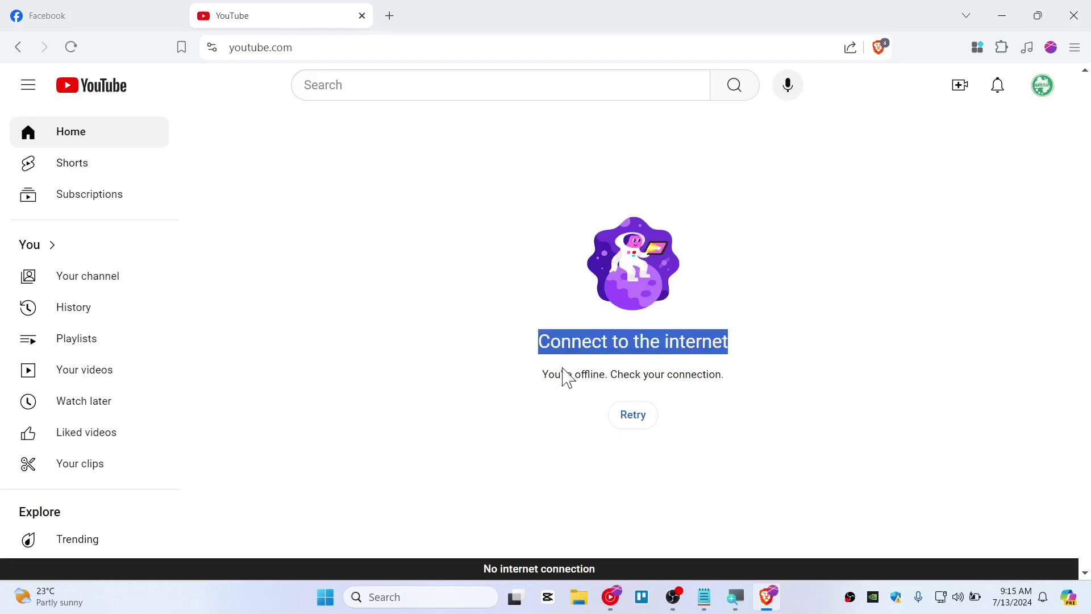
drag(534, 376, 745, 377)
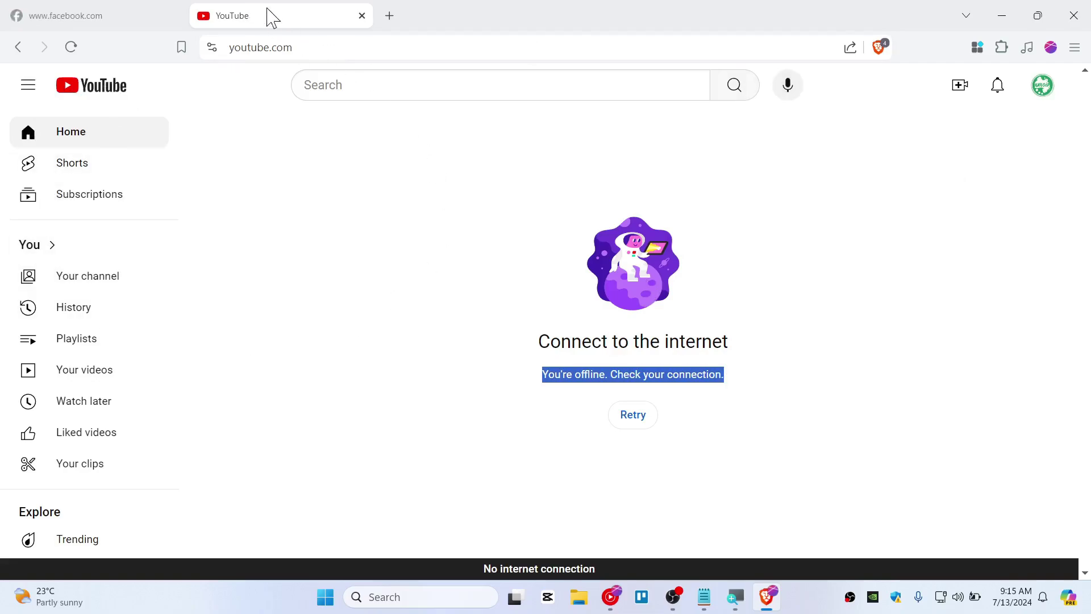
drag(273, 15, 122, 15)
- Check the facebook.com tab, then load reddit.com in a new tab to confirm it's blocked
click(237, 12)
click(391, 48)
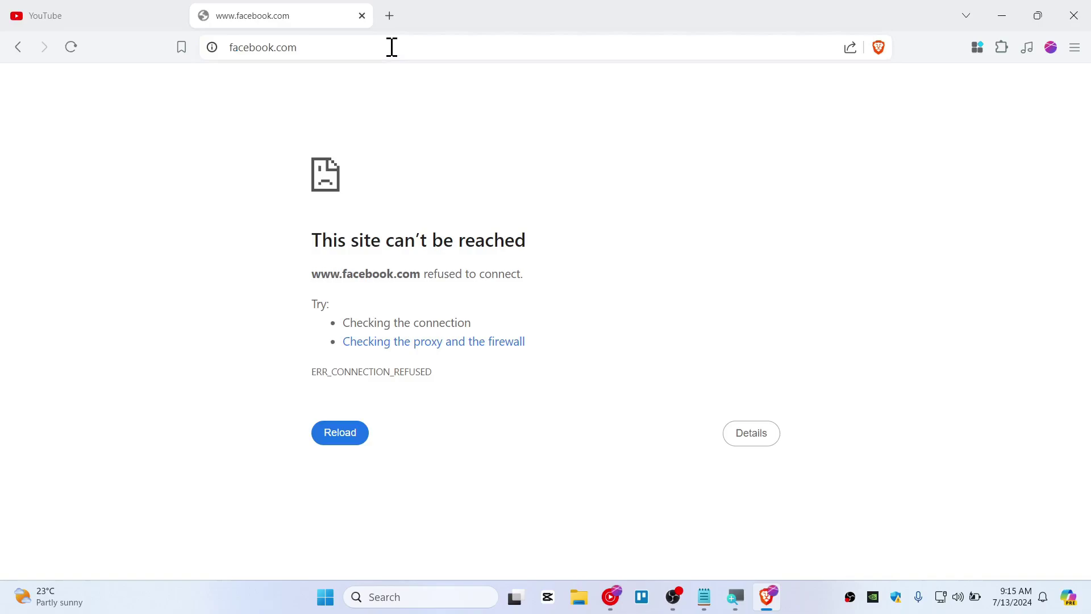
click(392, 48)
click(390, 14)
text(red)
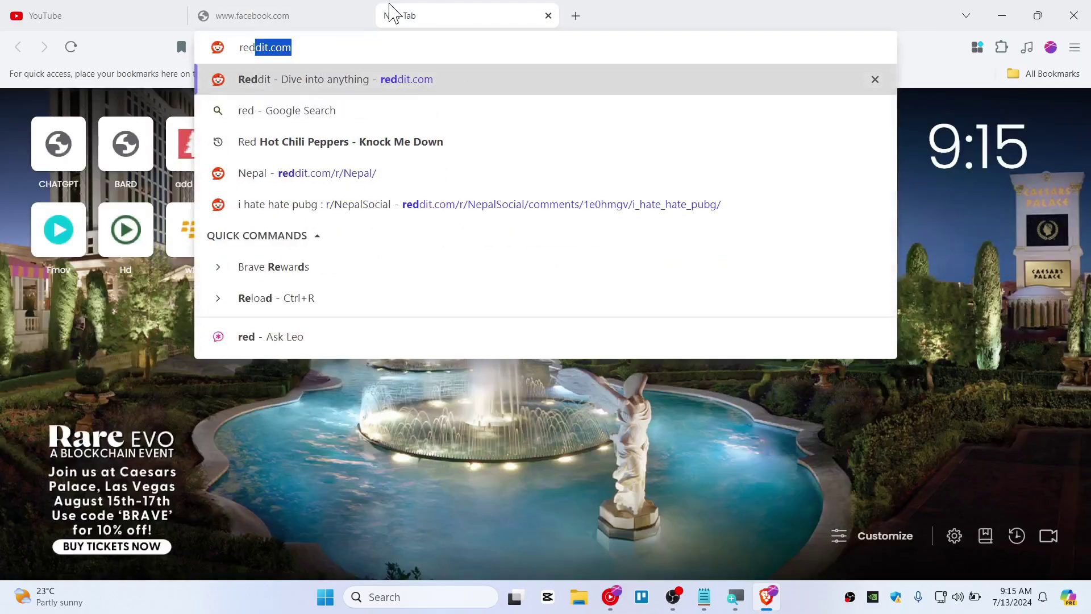
key(Return)
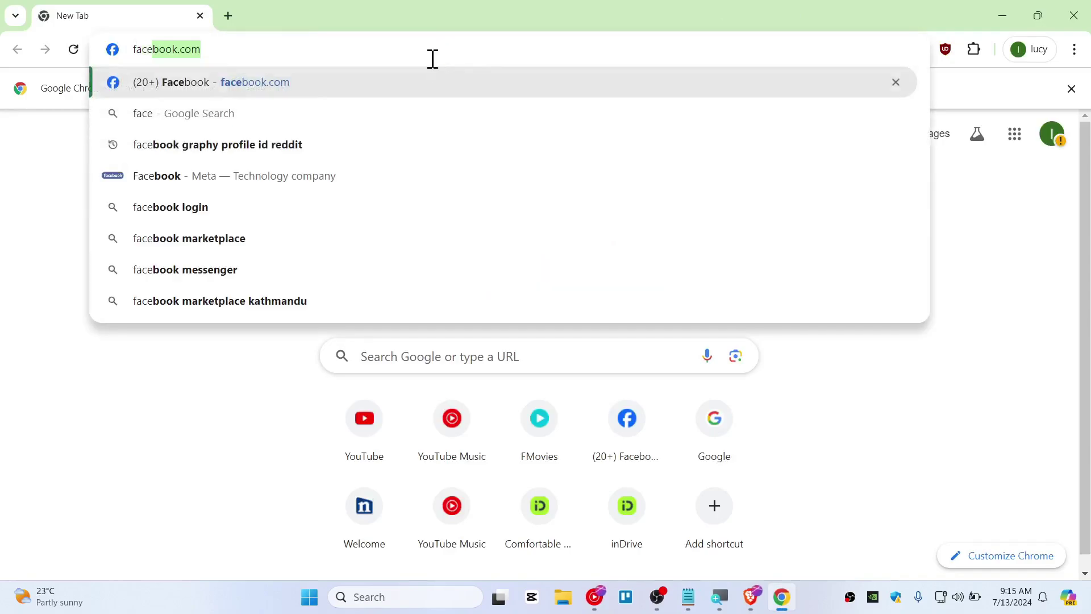
- In Chrome, load facebook.com, youtube.com and reddit.com (via Google search) to confirm each is blocked
key(Return)
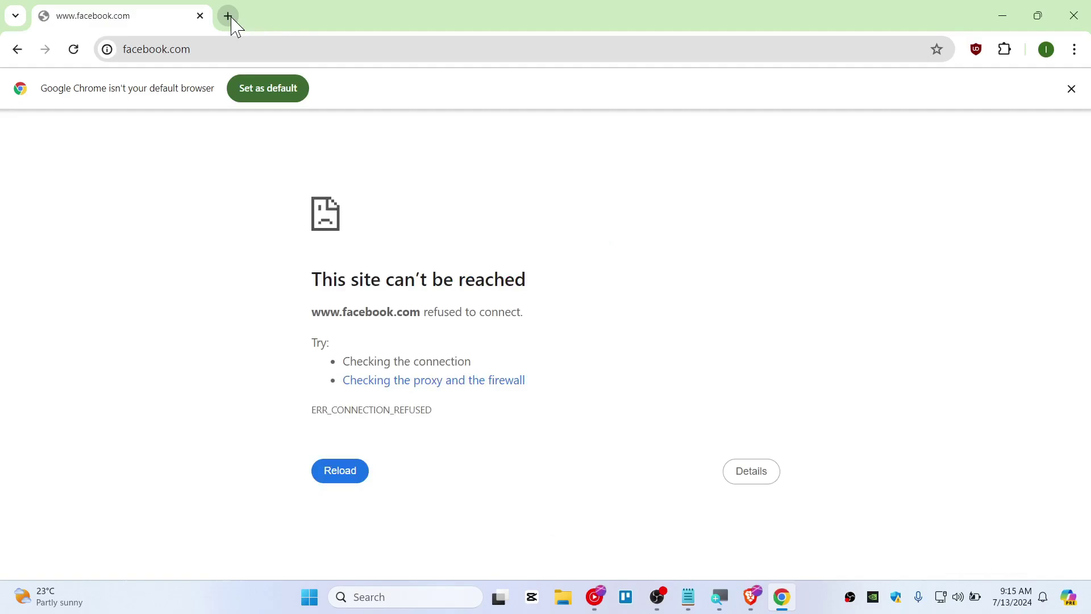
click(229, 17)
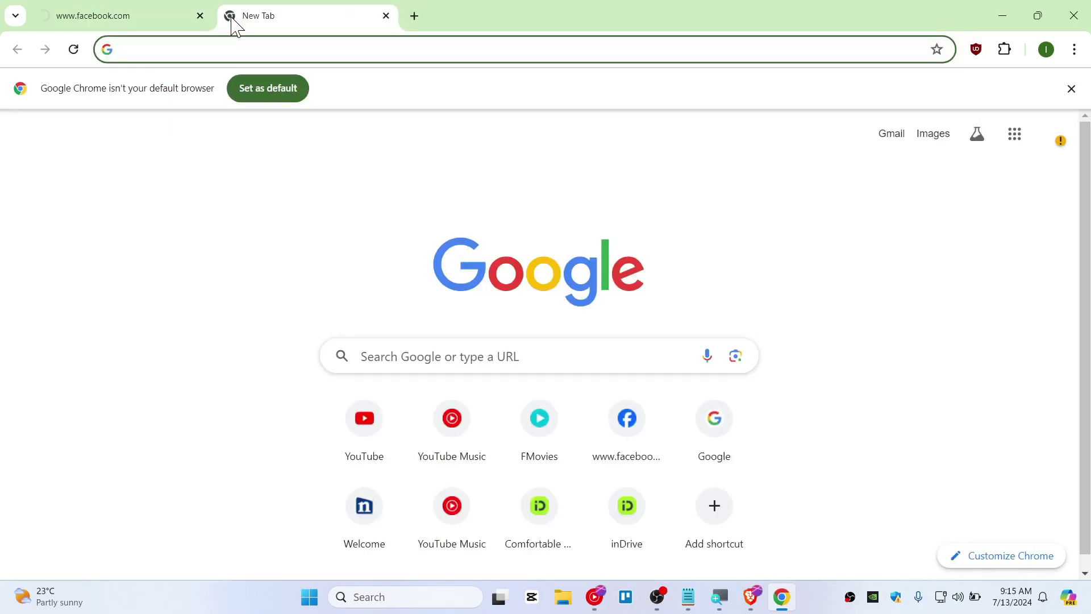
text(y)
key(Return)
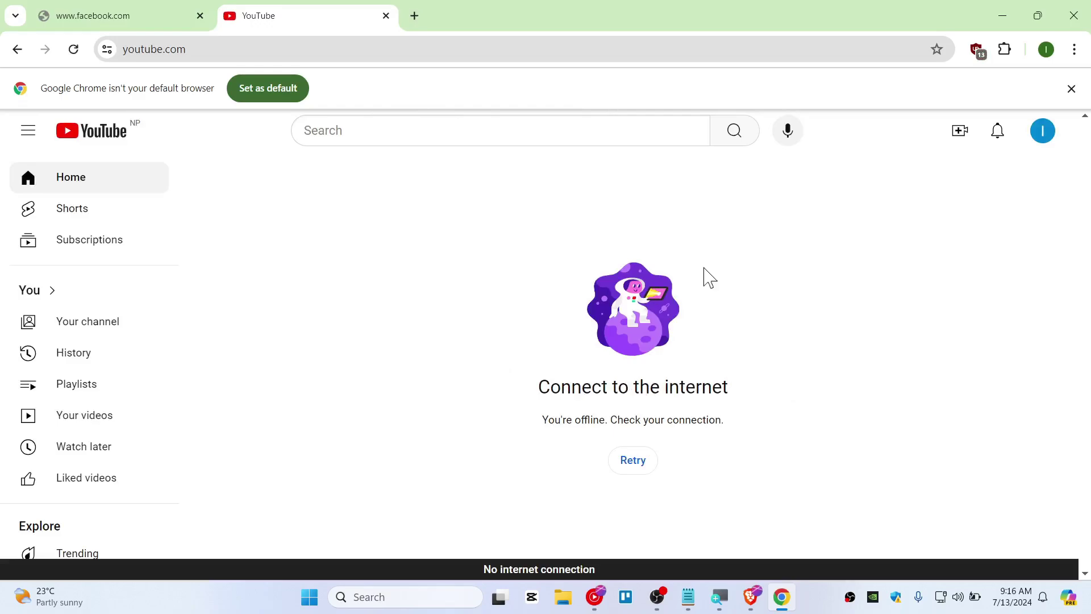
click(416, 17)
text(red)
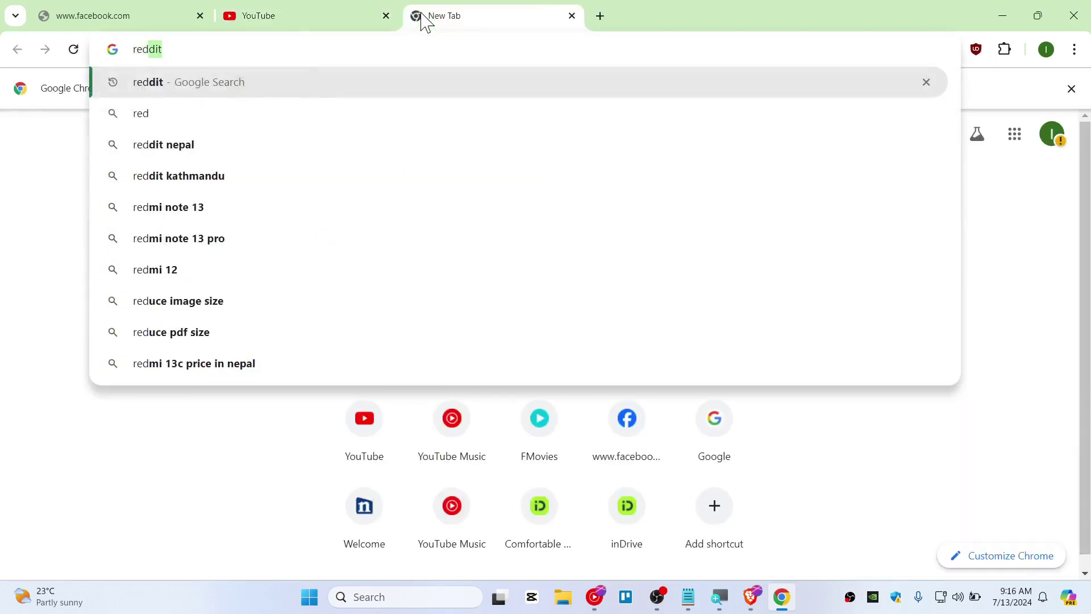
key(Return)
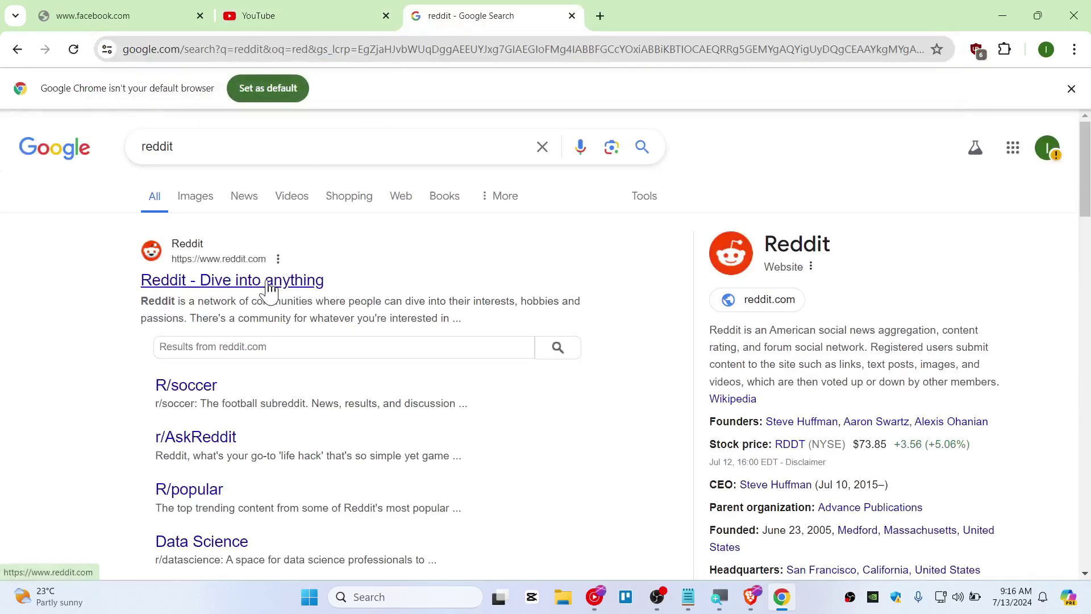
click(269, 284)
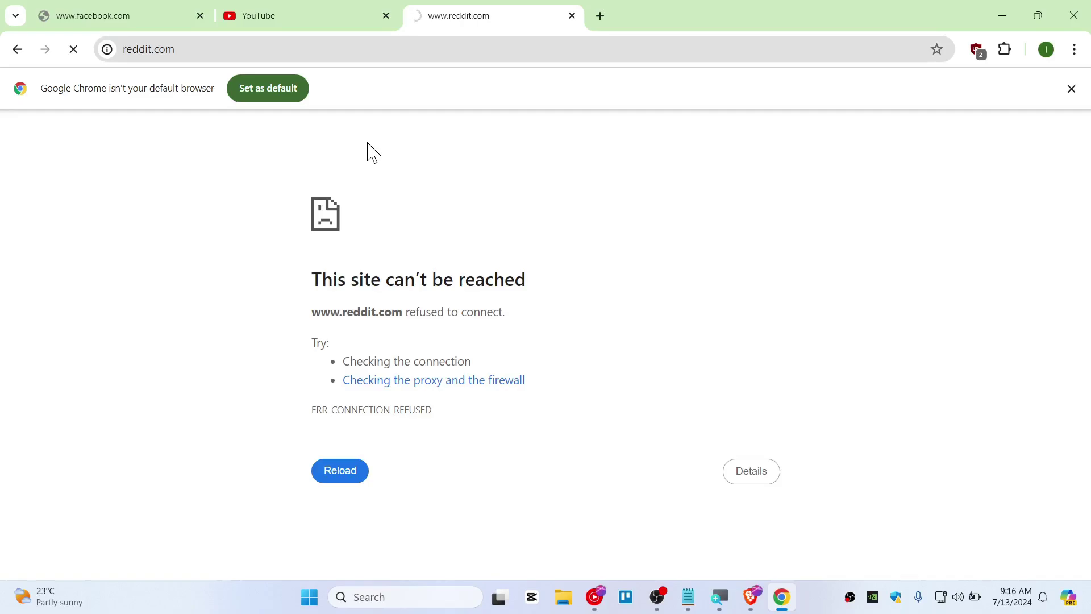
- Bring the hosts file in Notepad back to the front and maximize it
click(694, 594)
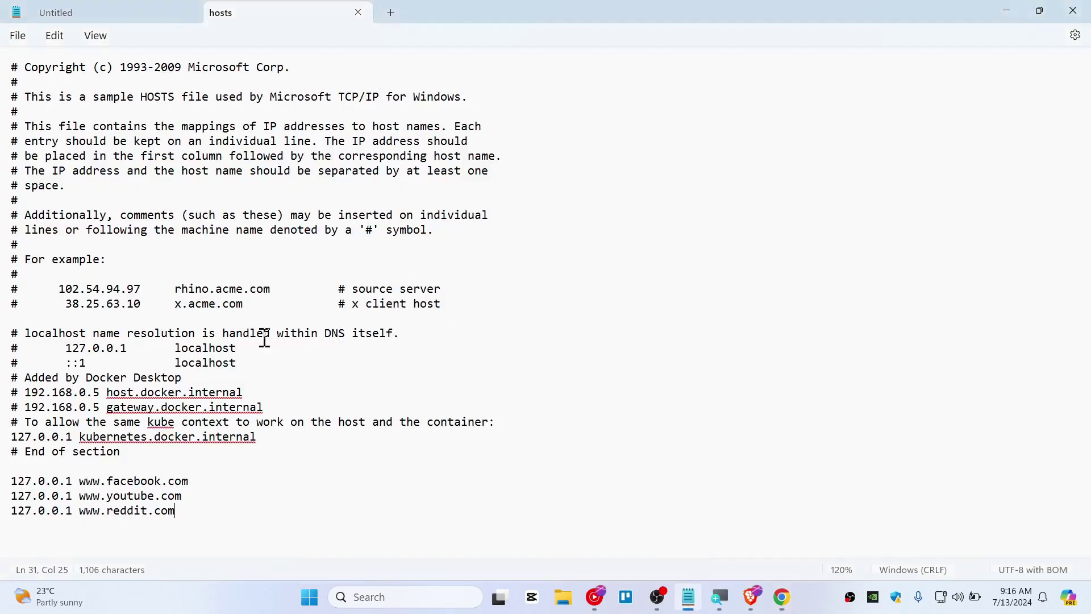
drag(253, 516, 63, 380)
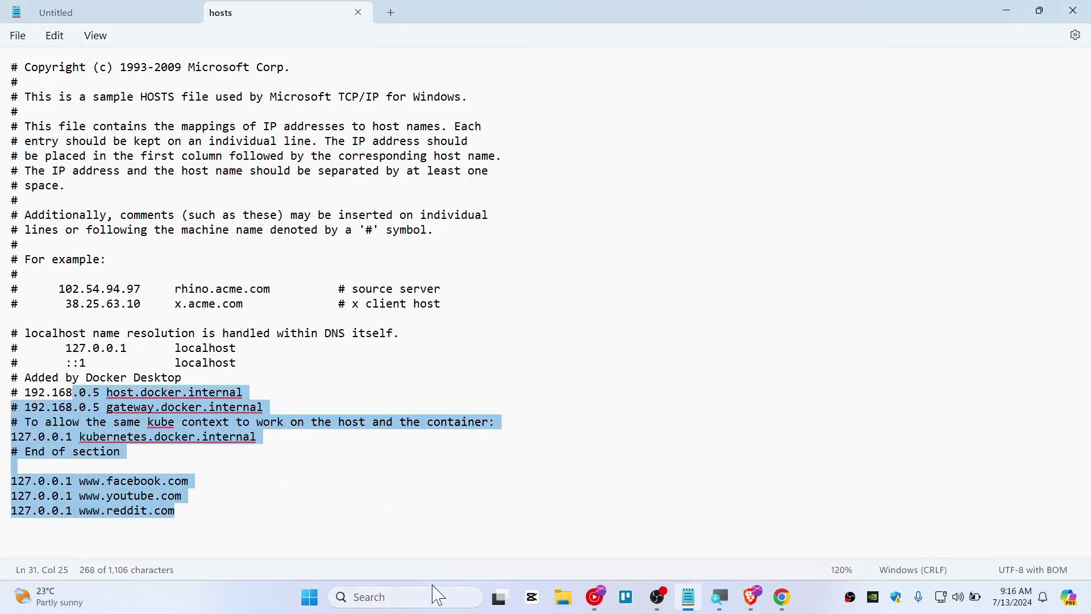
click(310, 597)
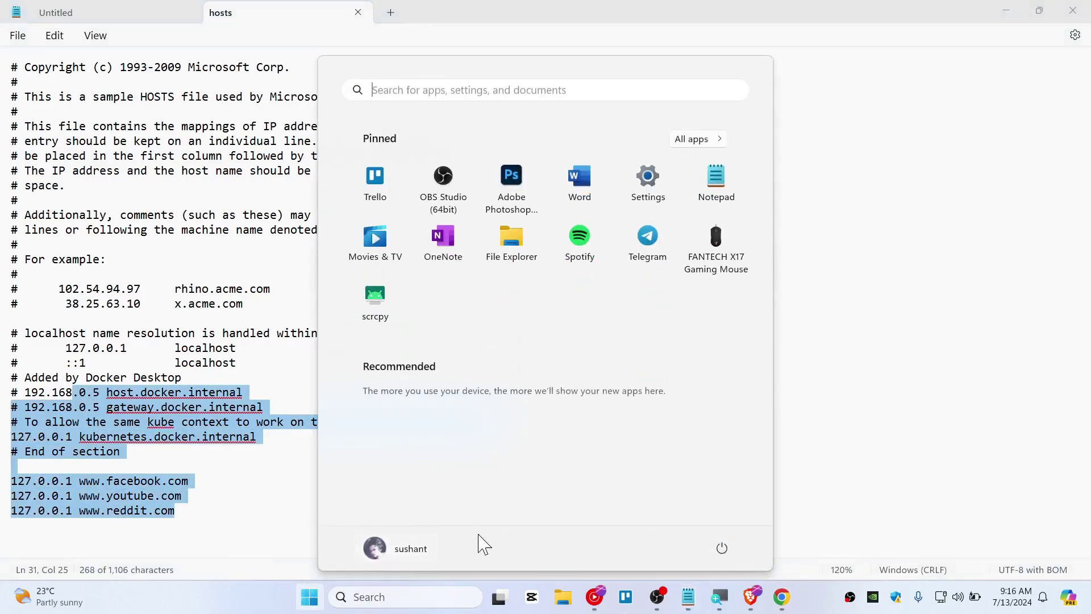
click(392, 549)
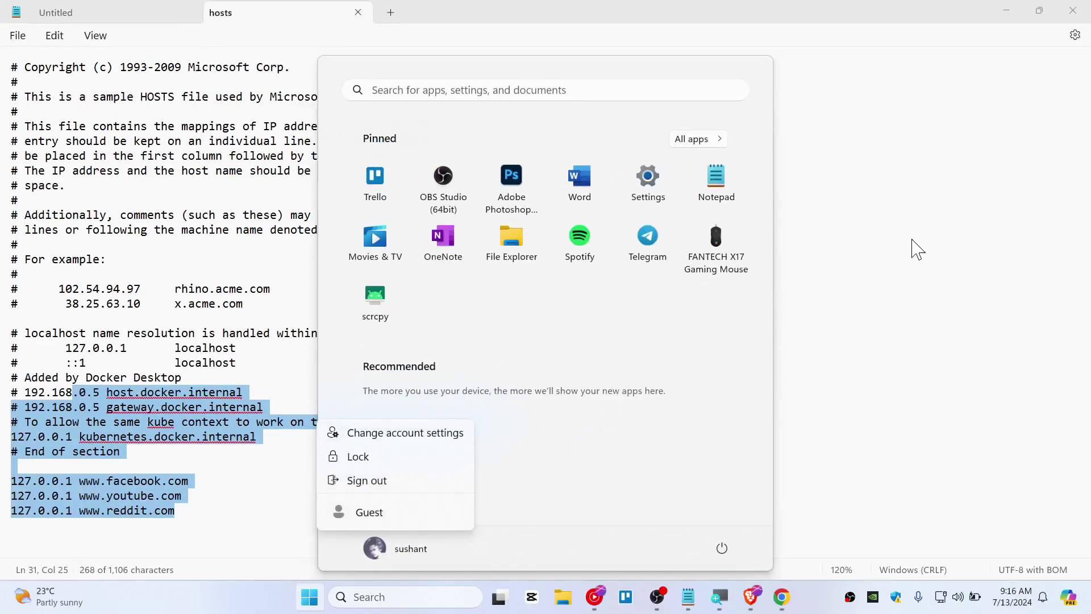
click(915, 248)
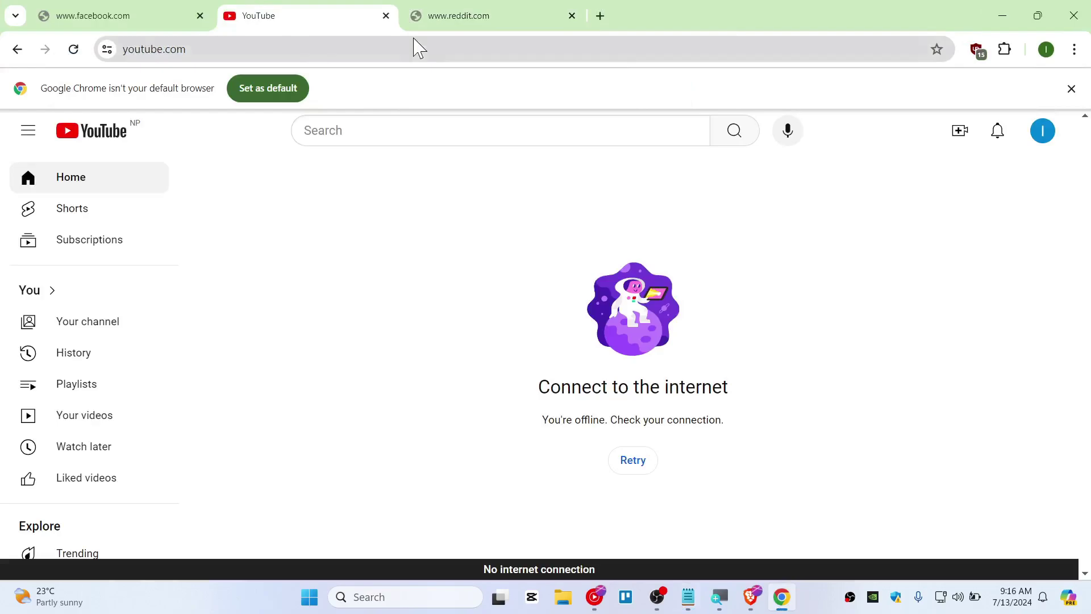
click(688, 597)
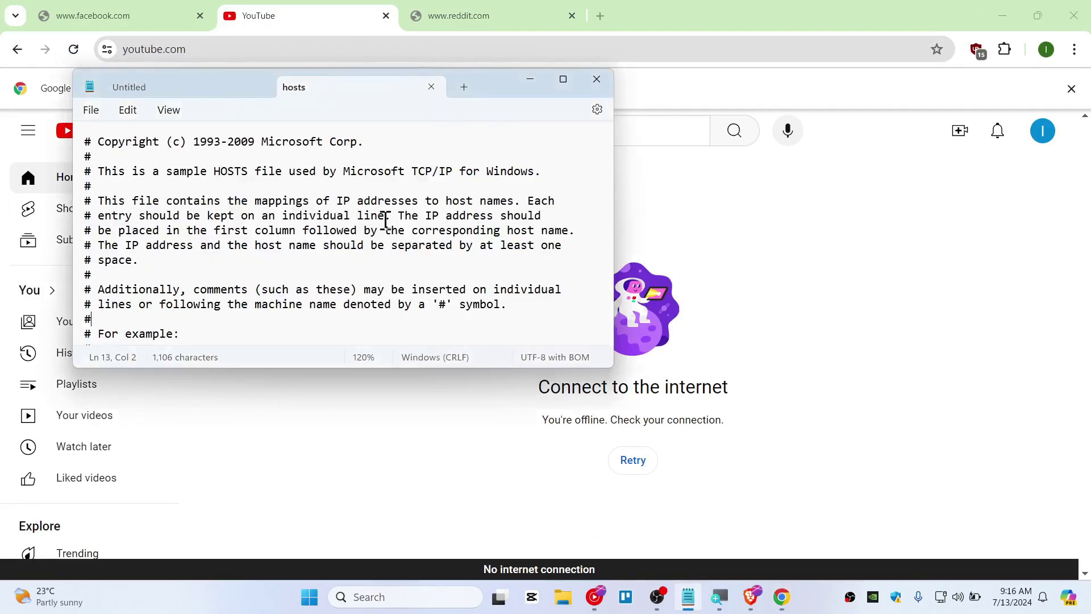
scroll(417, 187, down, 5)
click(563, 79)
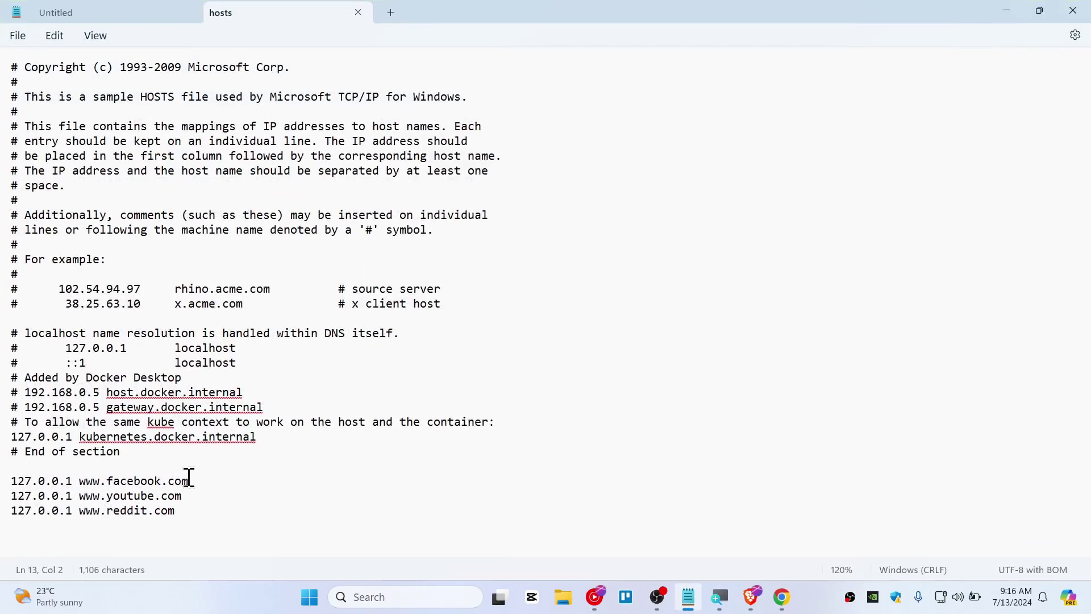
- Delete the three 127.0.0.1 blocking lines and save the hosts file
drag(175, 512, 10, 480)
key(Delete)
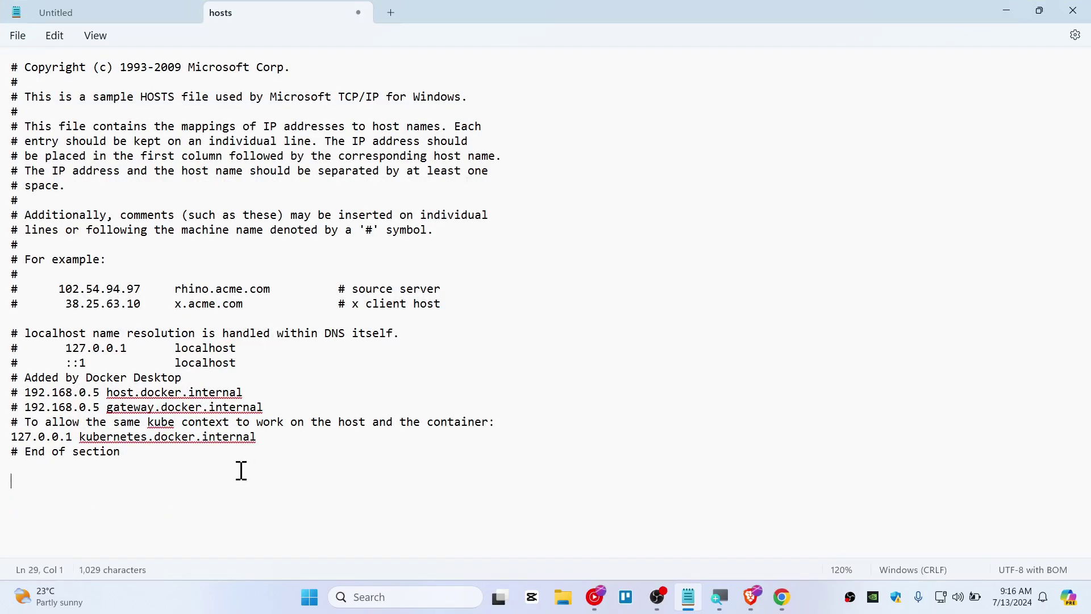
click(18, 37)
click(35, 142)
click(1006, 10)
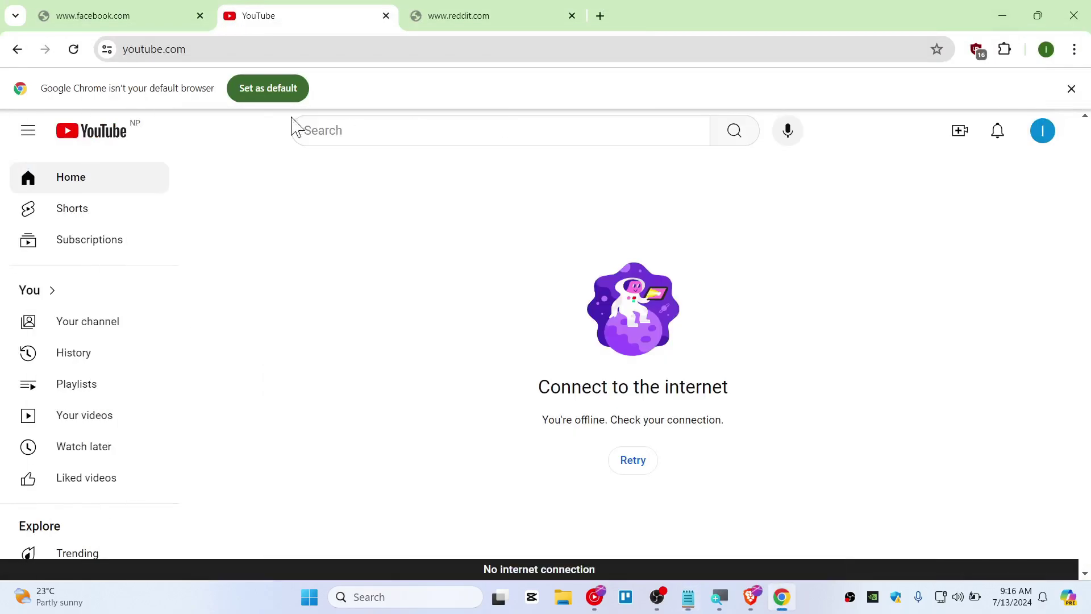
- Reload the YouTube tab in Chrome to confirm it loads normally again
click(79, 48)
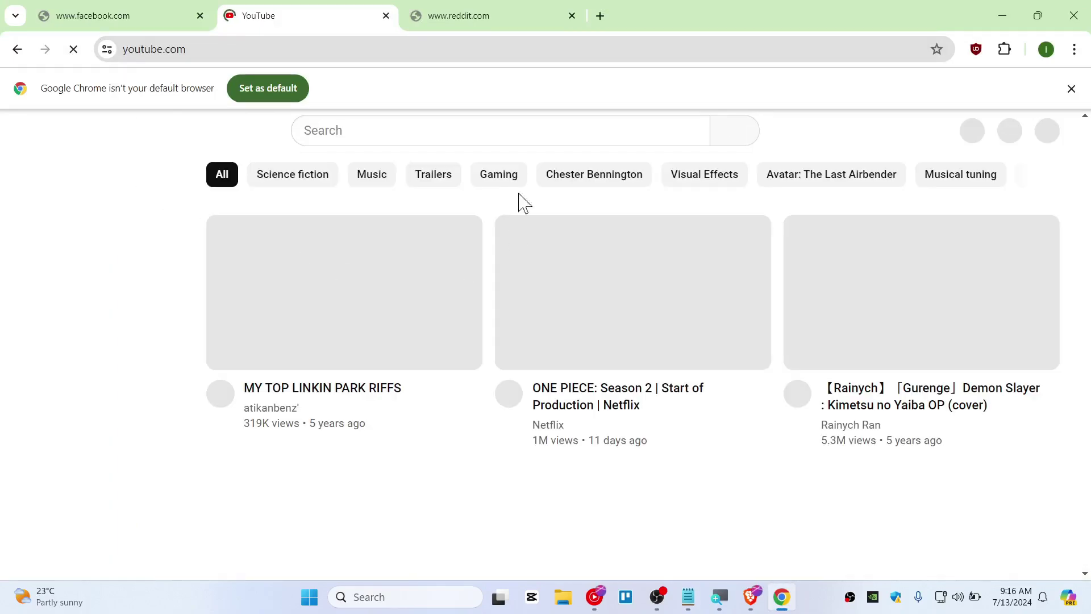